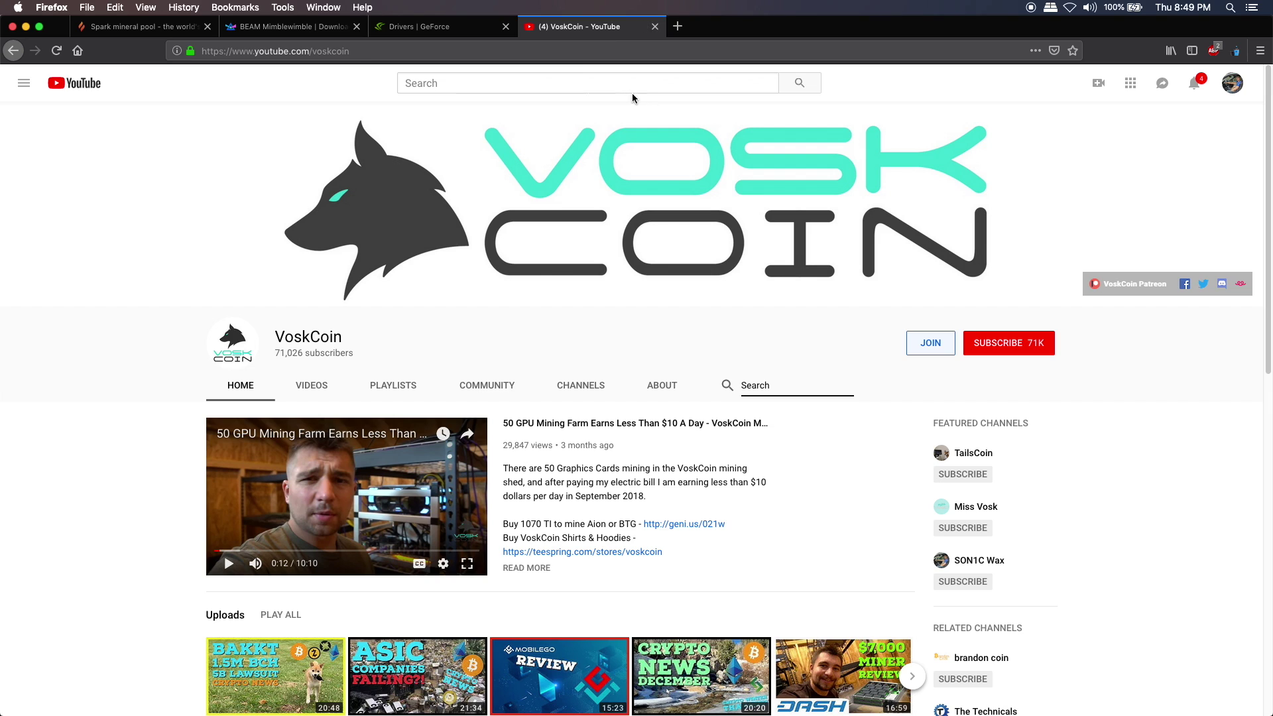
Search the VoskCoin channel for "mining rig build" and look through the matching videos
type("mining rig build")
key("Return")
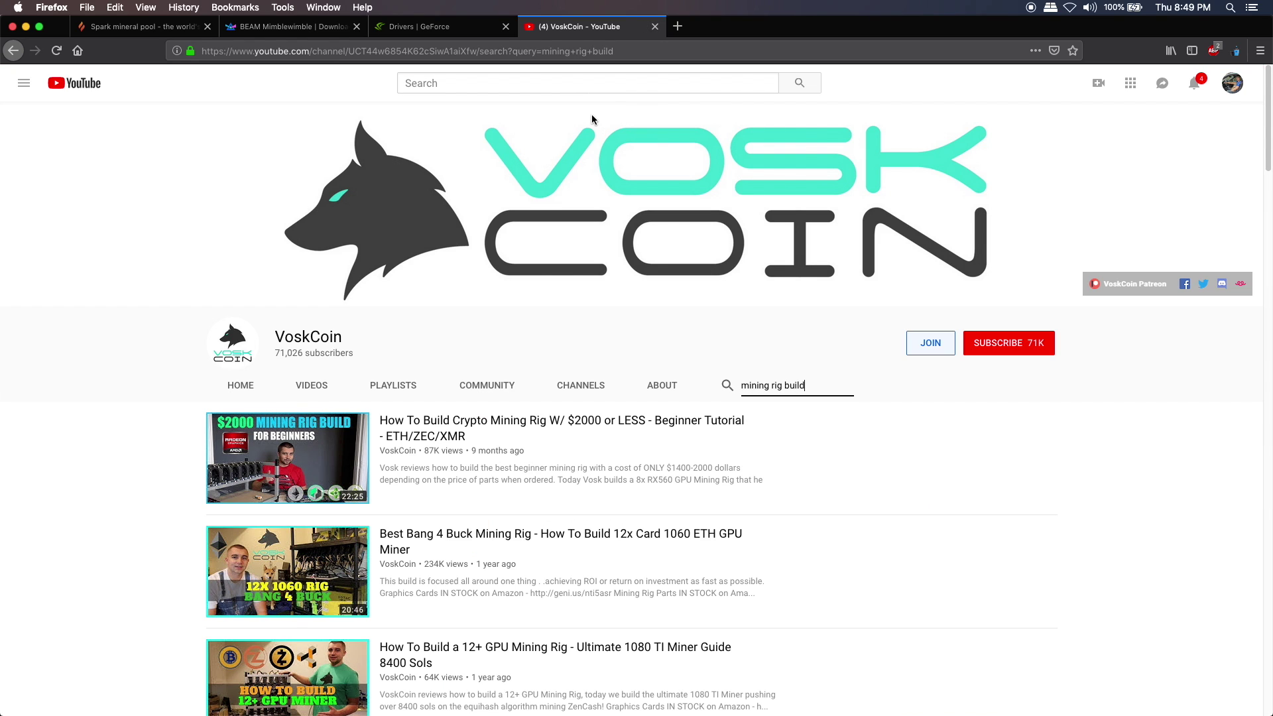
scroll(617, 425, "down", 2)
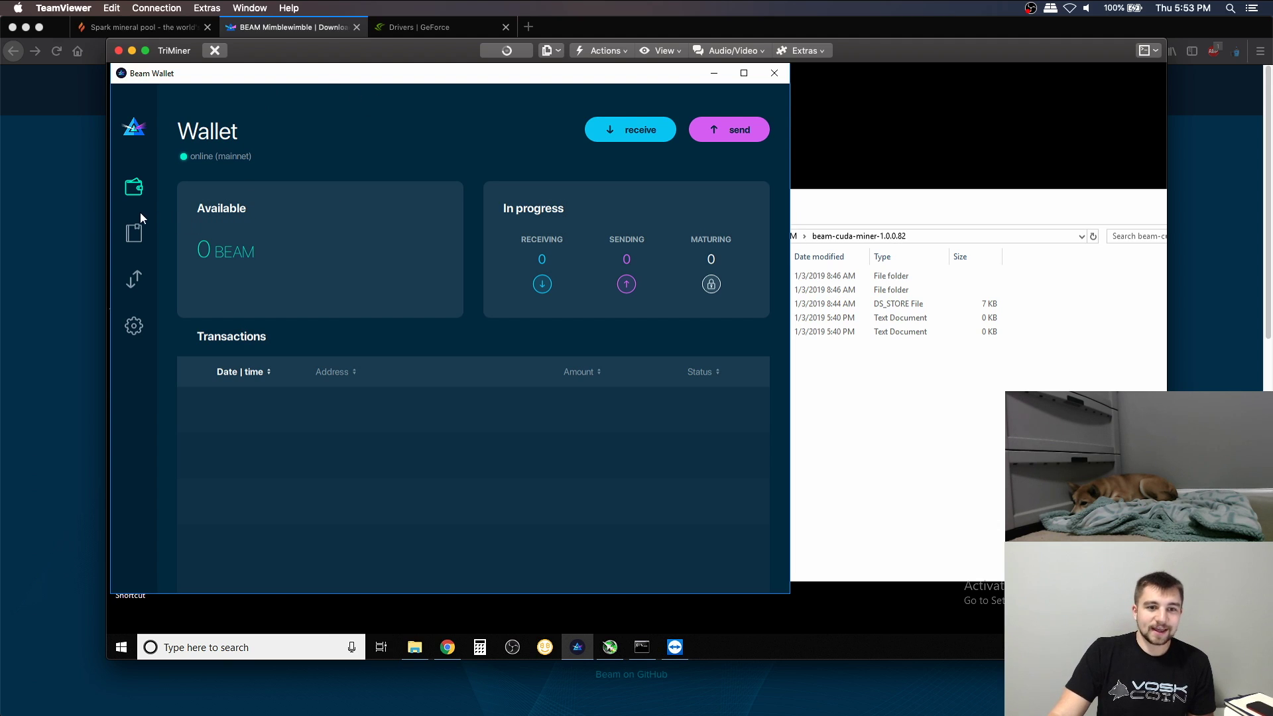
Check the active addresses in the Beam wallet, then start a new receiving address that never expires
left_click(137, 235)
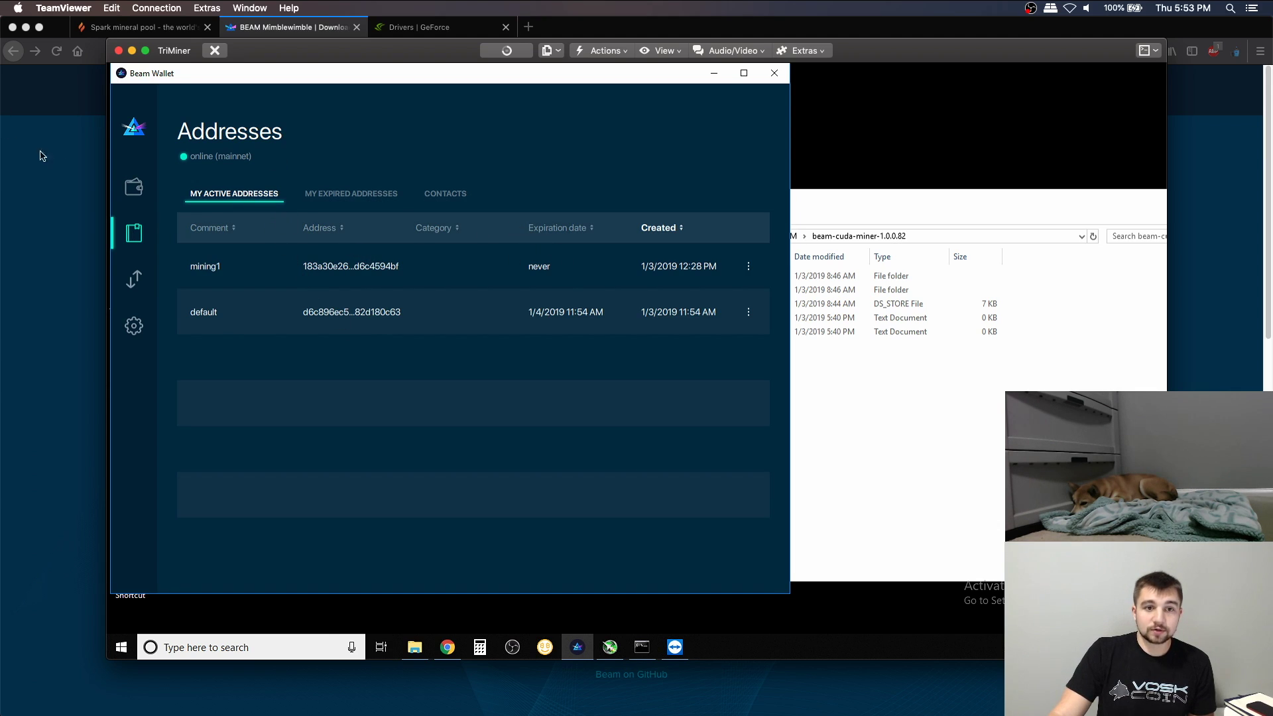
left_click(137, 183)
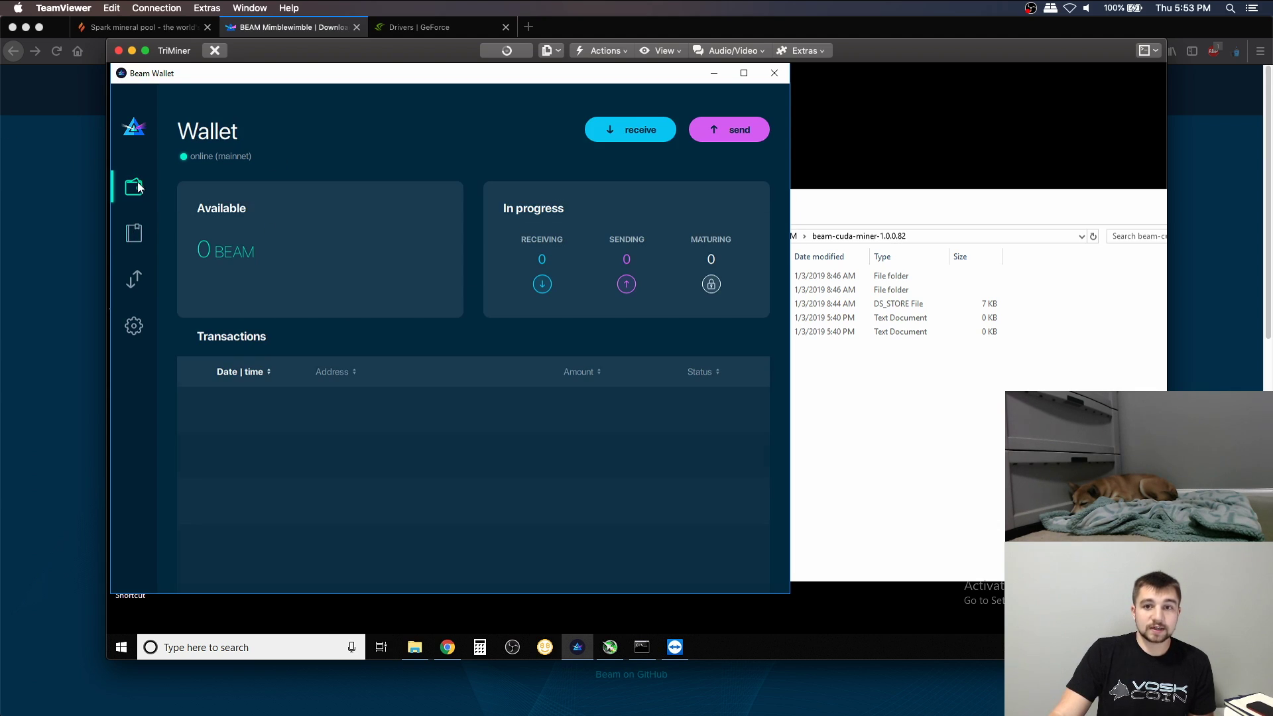
left_click(660, 130)
left_click(271, 250)
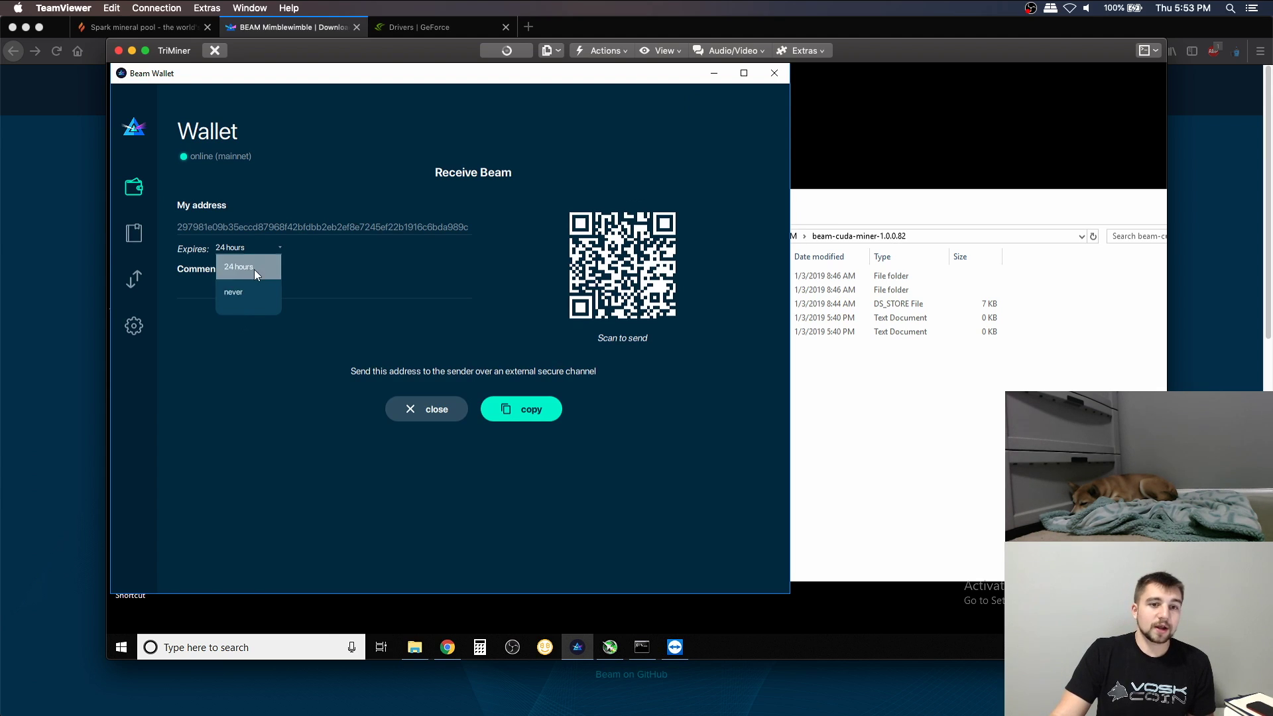
left_click(253, 269)
left_click(257, 251)
left_click(266, 292)
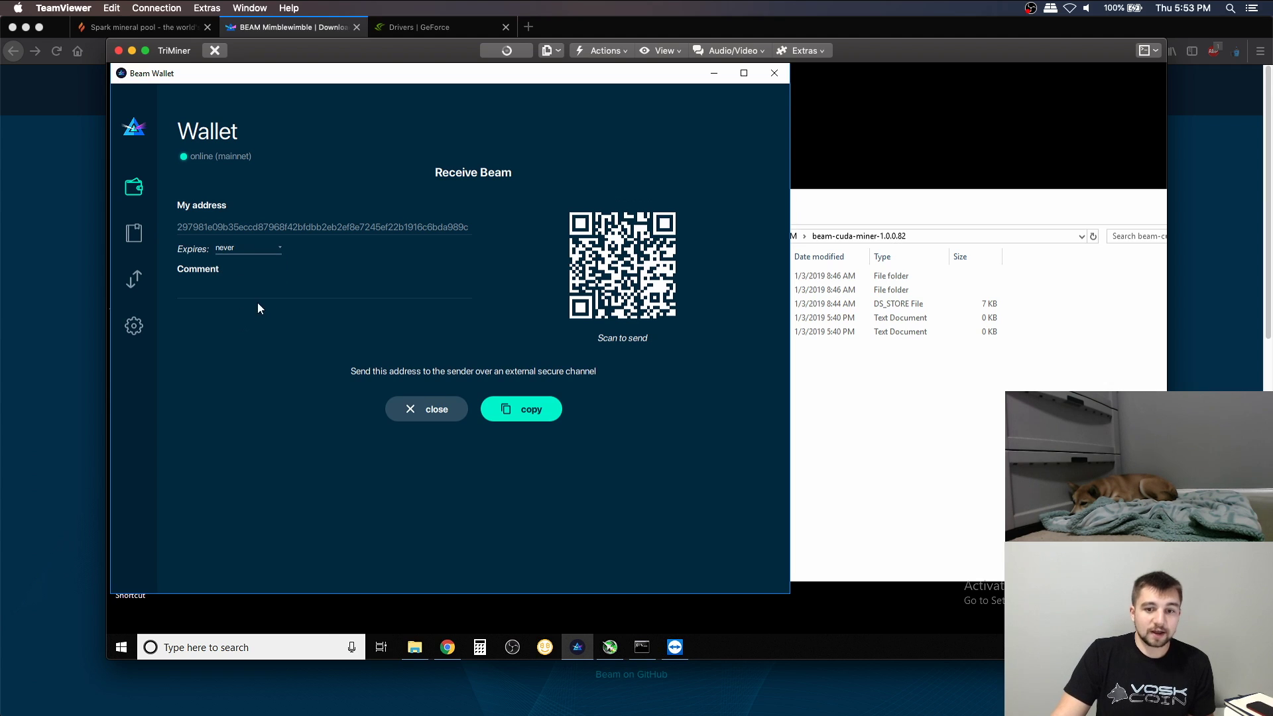
Label the new receiving address with the comment "youtube", copy it, and check it in the active addresses list
left_click(252, 286)
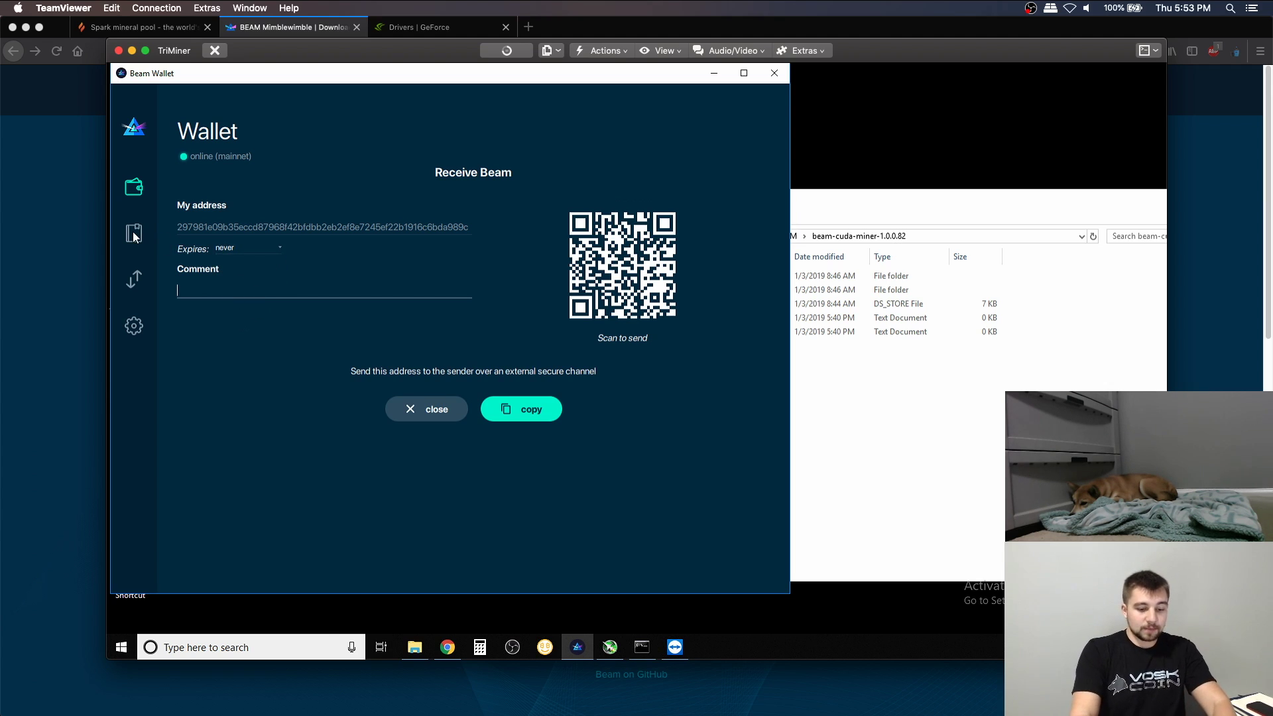
type("youtube")
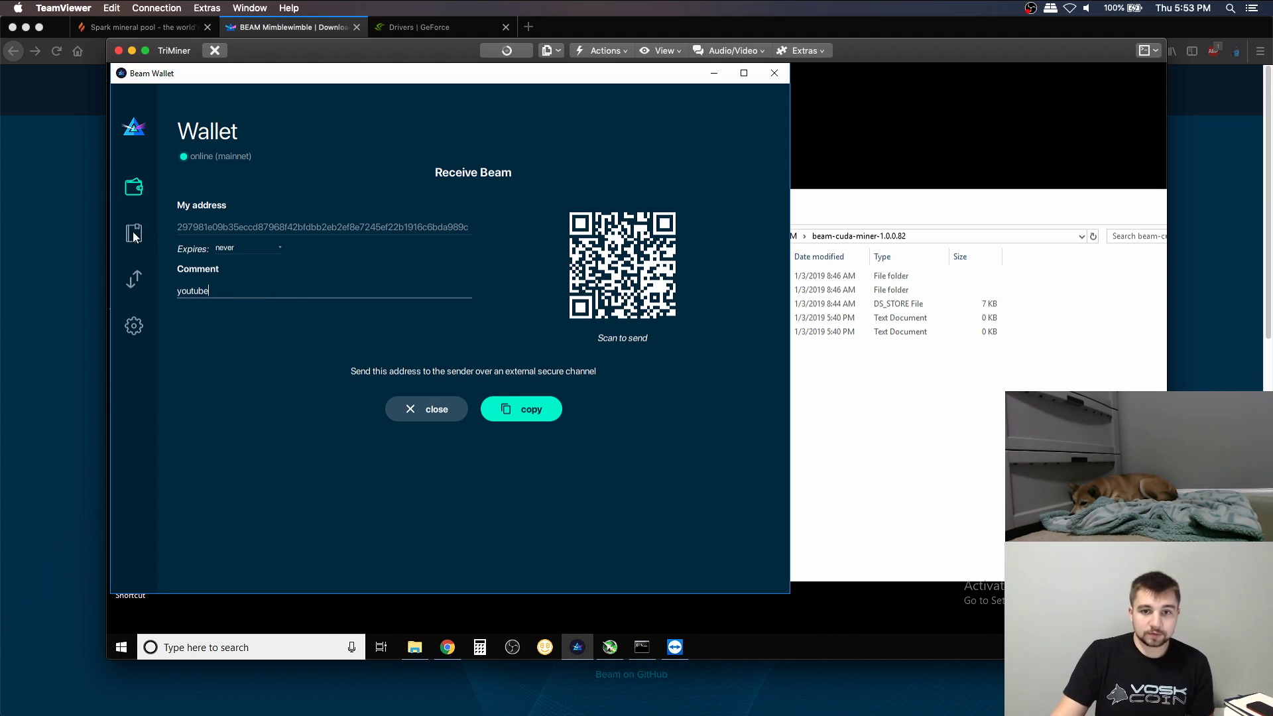
left_click(444, 229)
double_click(444, 229)
left_click(528, 411)
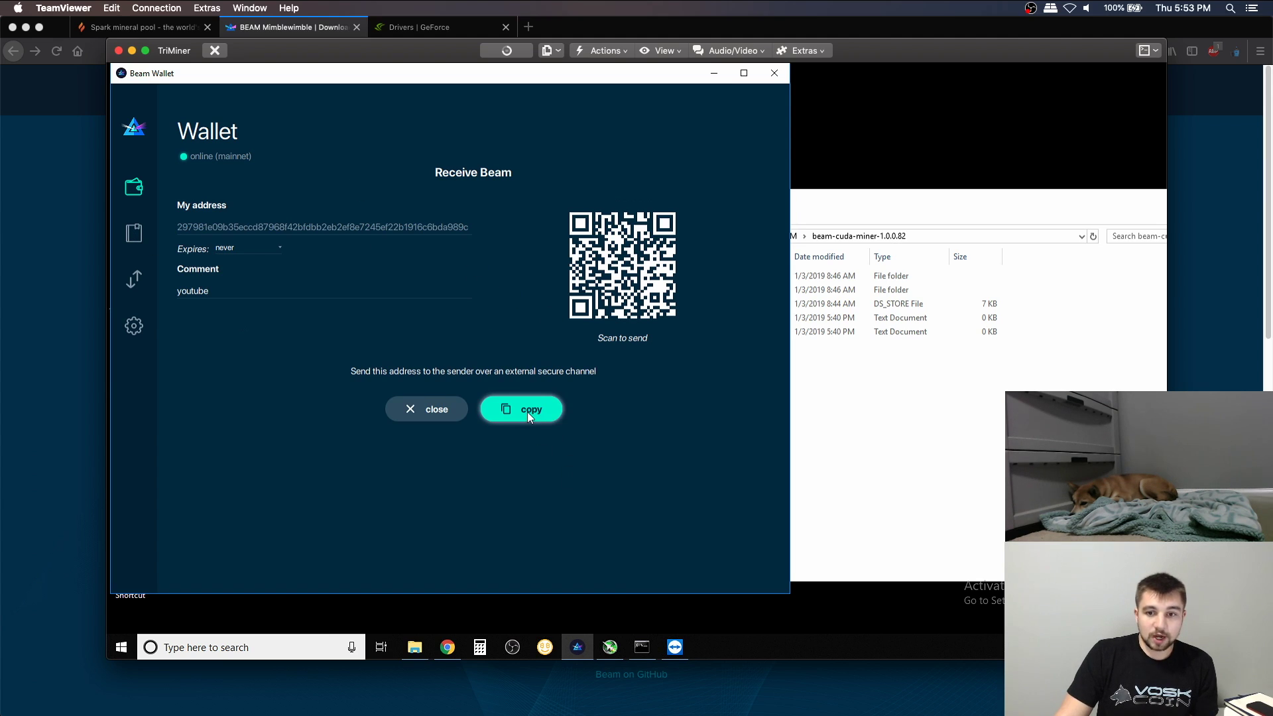
left_click(425, 406)
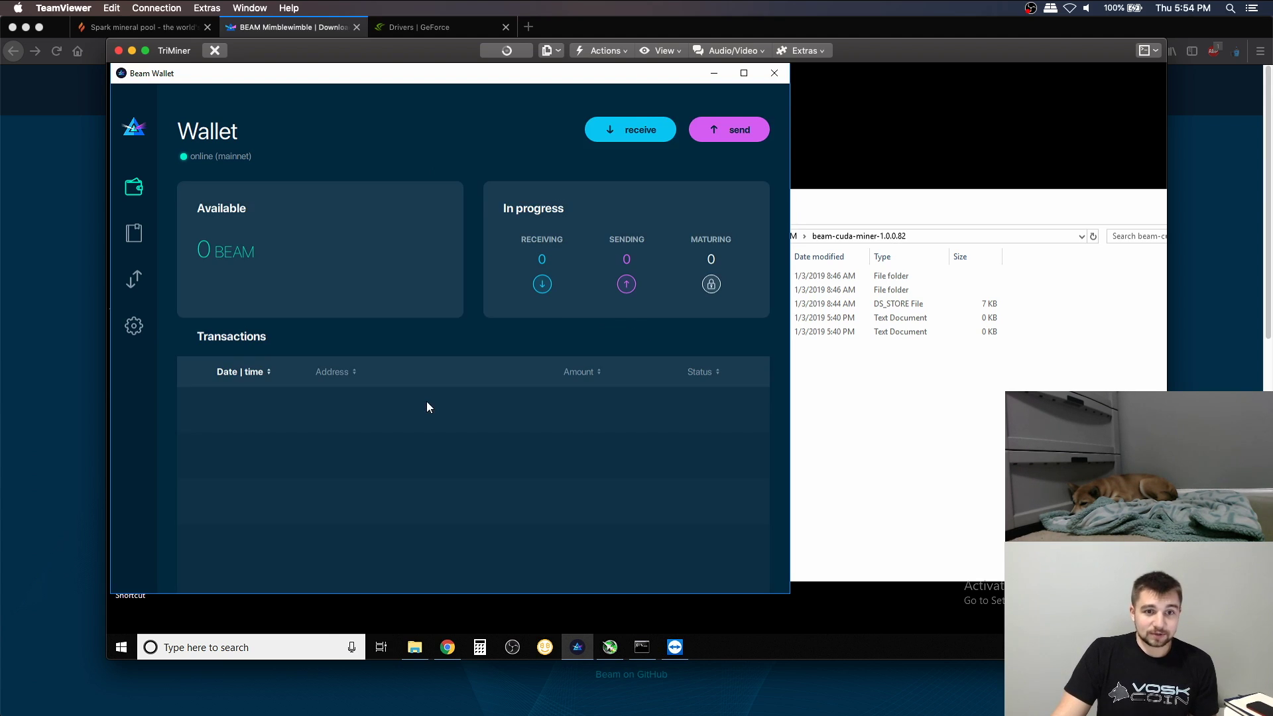
left_click(136, 238)
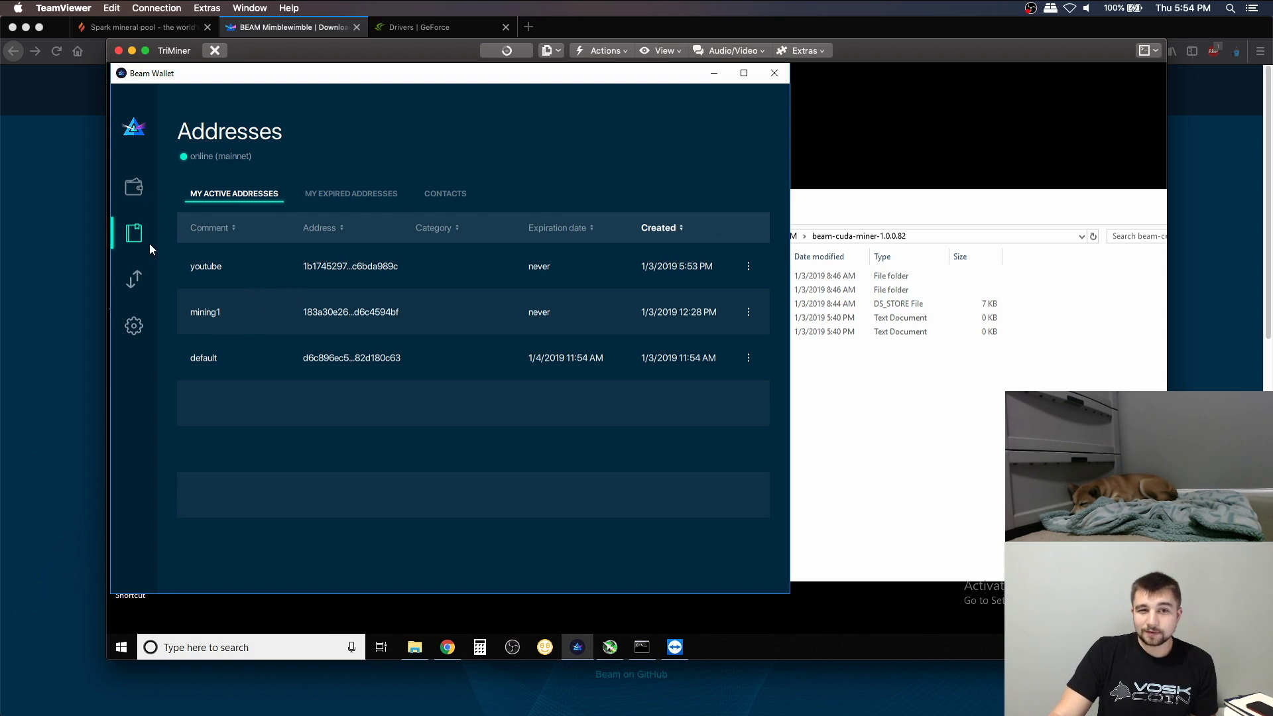
Set the local node's CPU mining threads to 0 in the wallet settings and apply the change
left_click(138, 324)
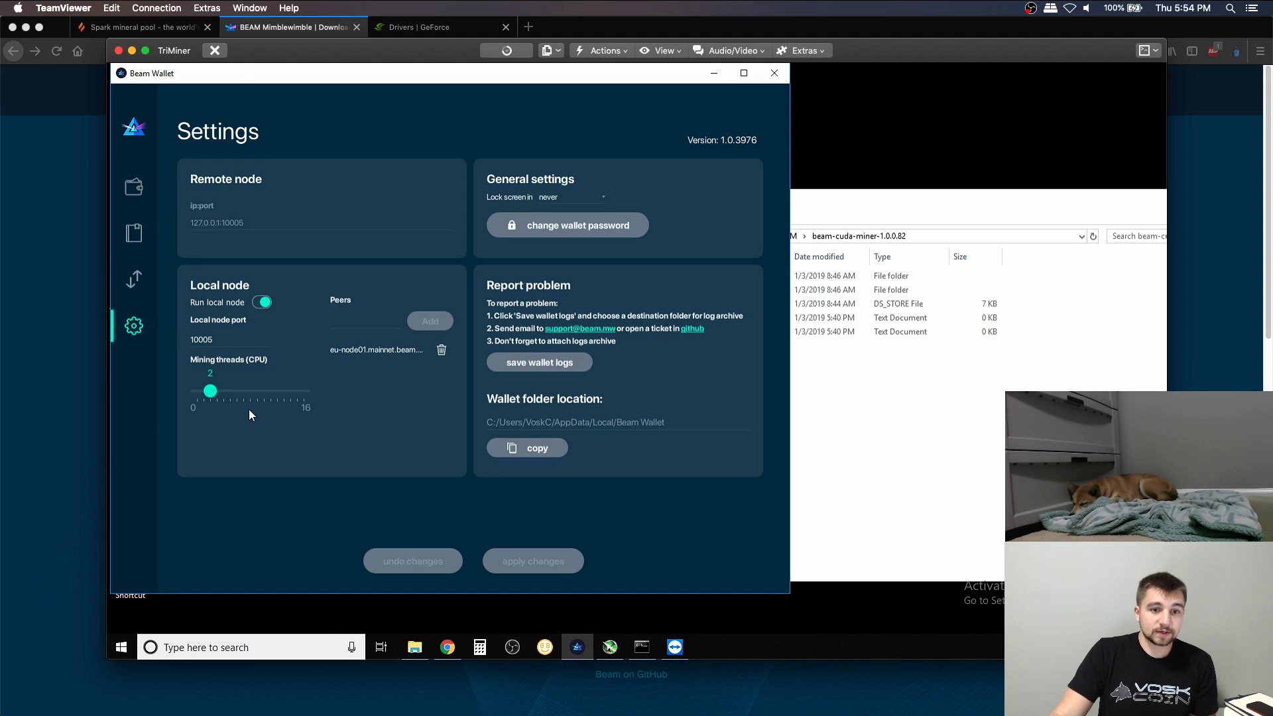
left_click_drag(221, 391, 163, 383)
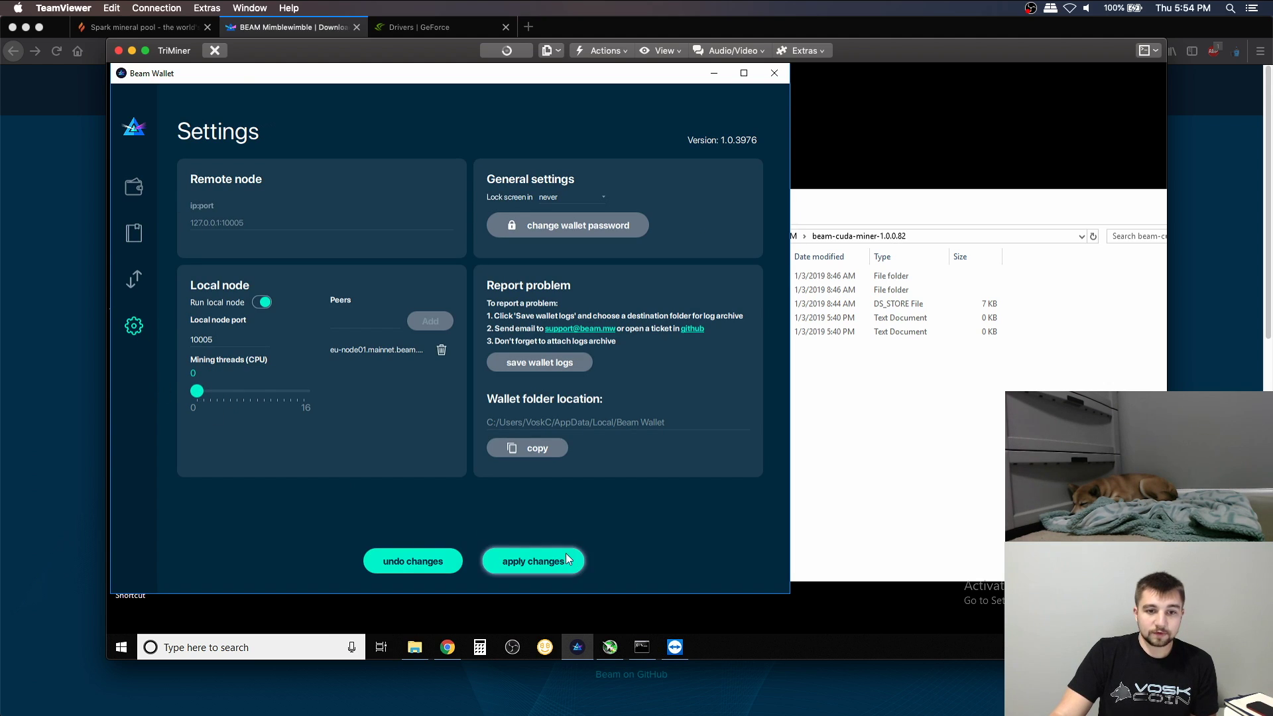
left_click(537, 560)
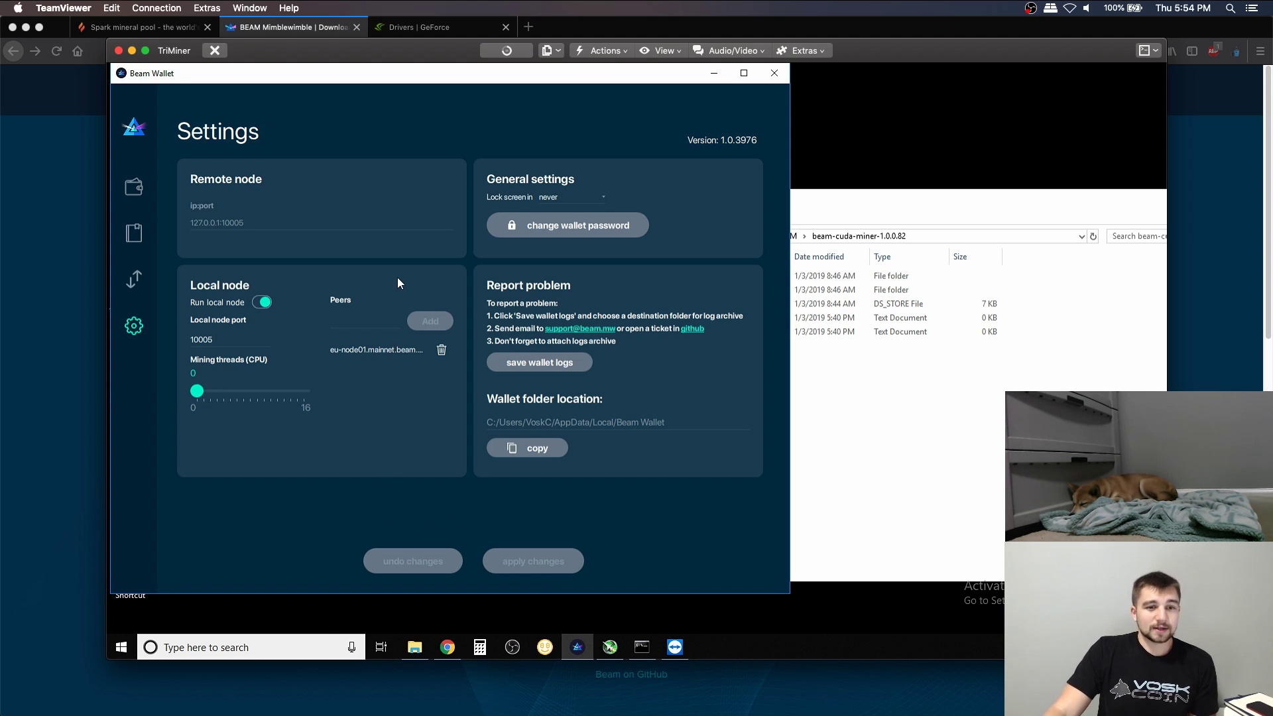
left_click(133, 278)
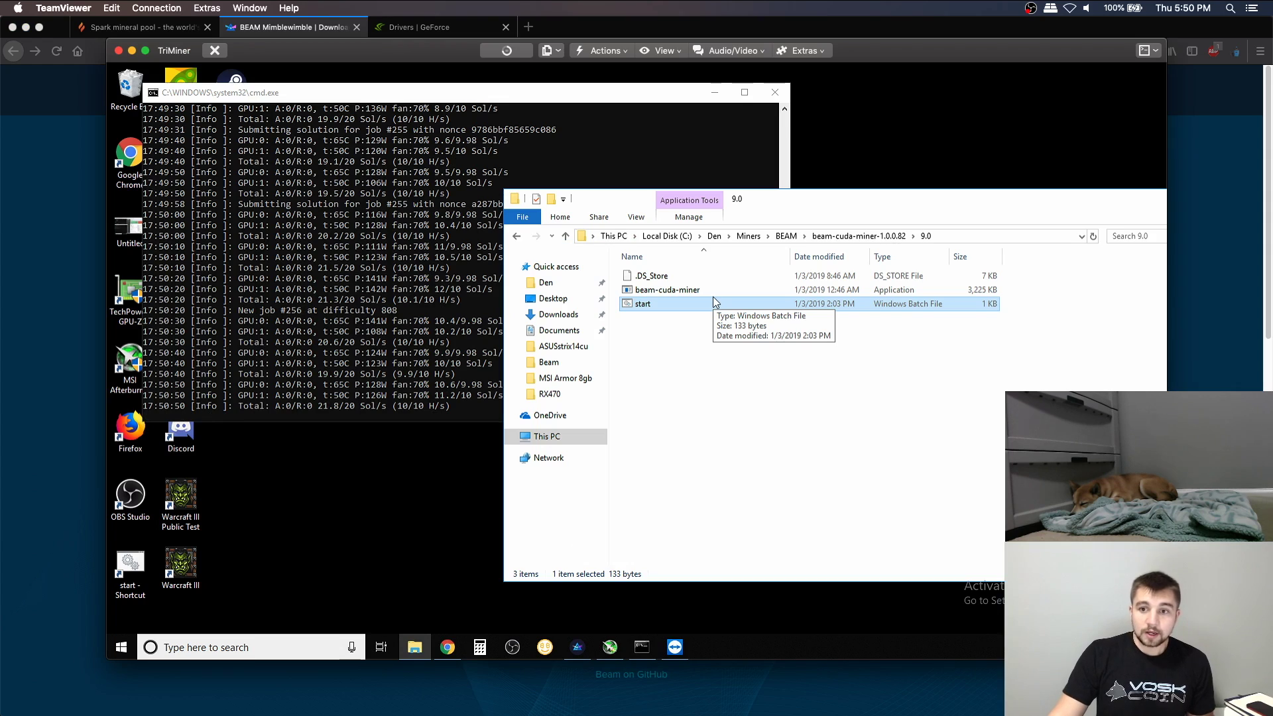
Check the beam-cuda-miner-1.0.0.82 folder, return to its 9.0 subfolder, and open the start batch file for editing
left_click(726, 342)
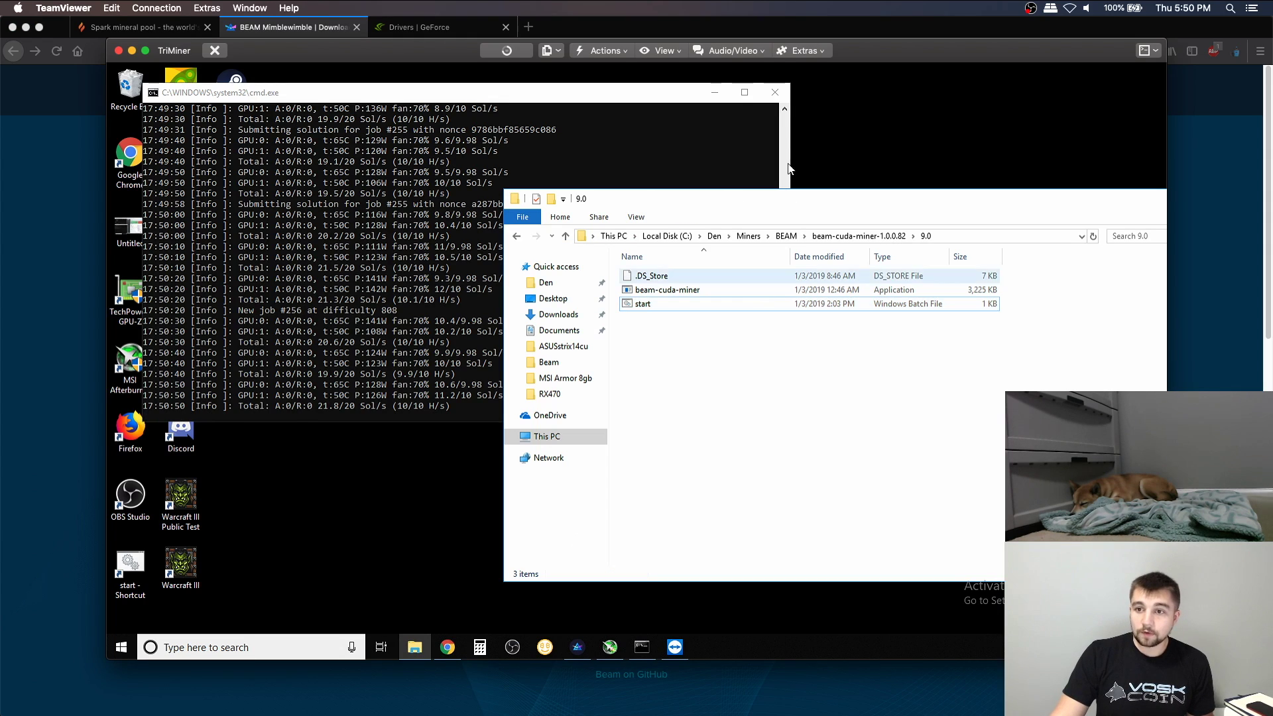
left_click(834, 240)
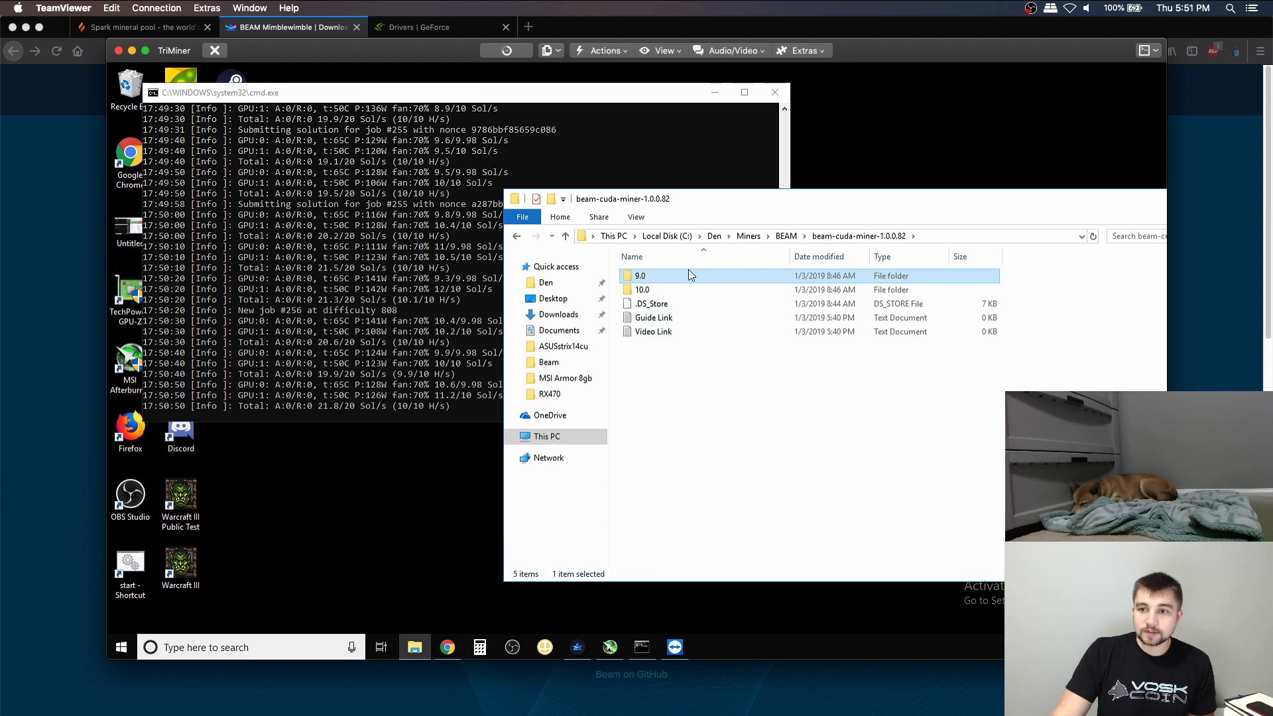
key("Down")
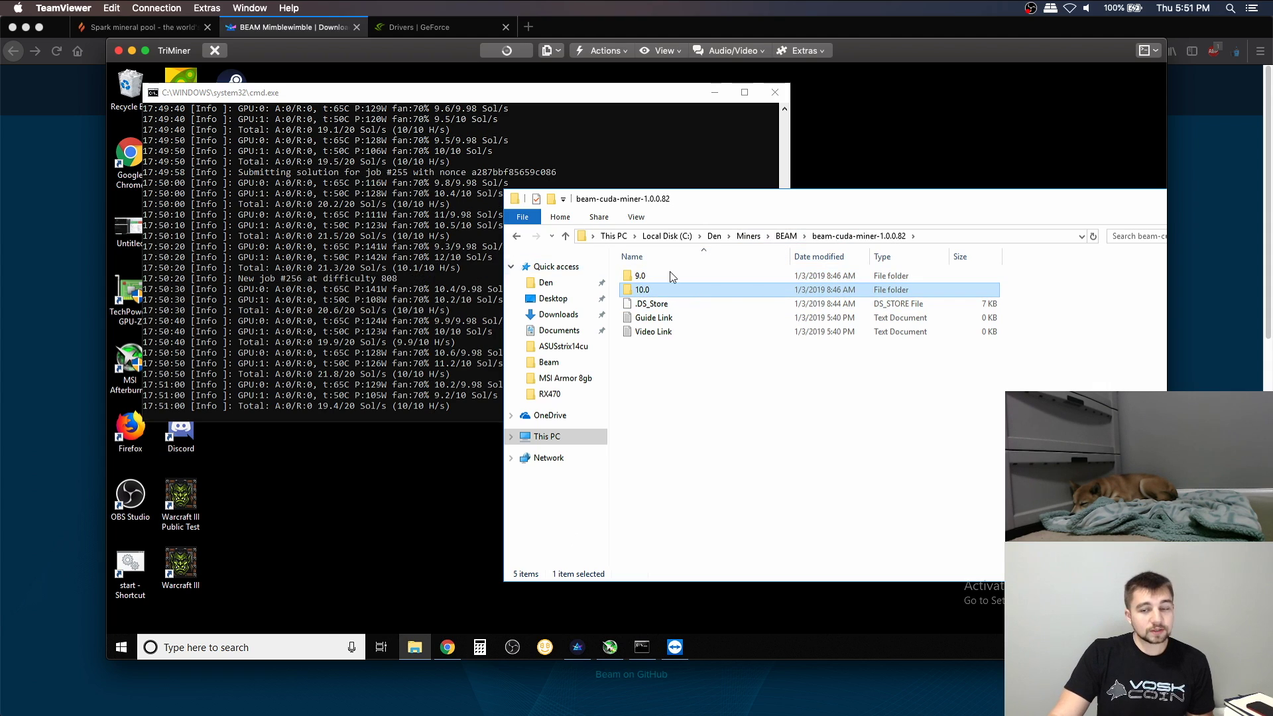
double_click(670, 272)
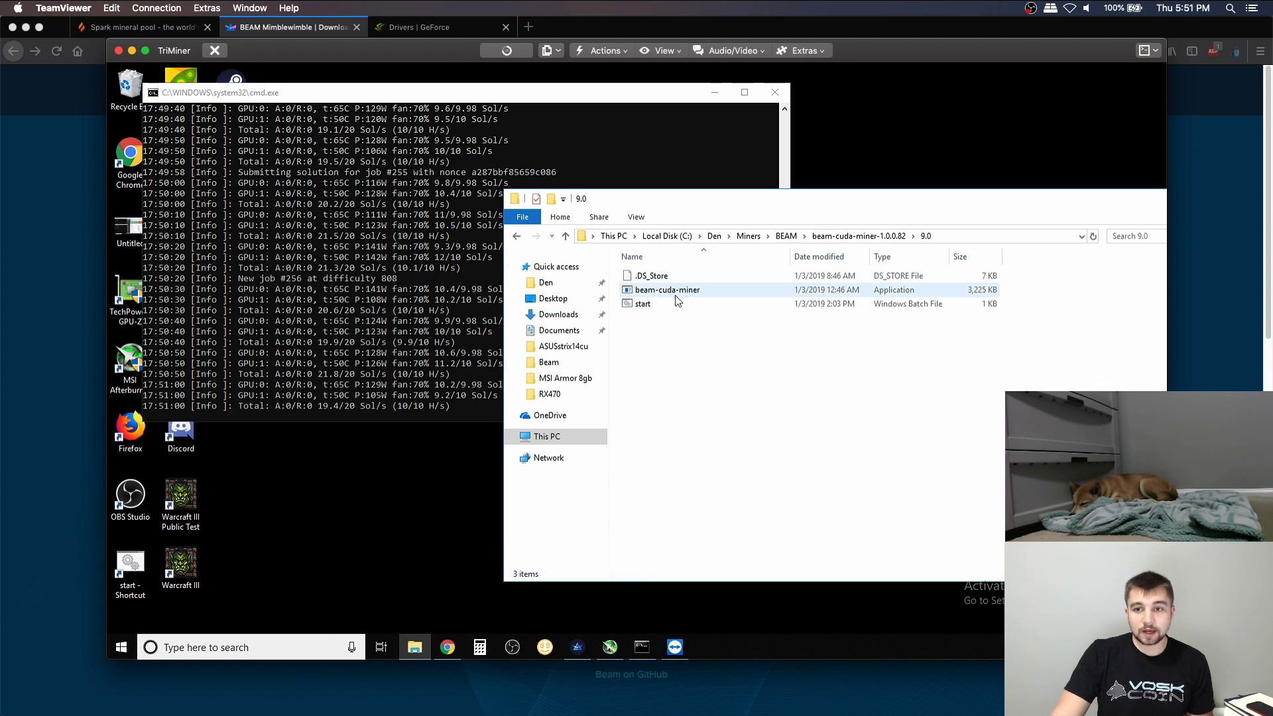
left_click(678, 301)
right_click(678, 301)
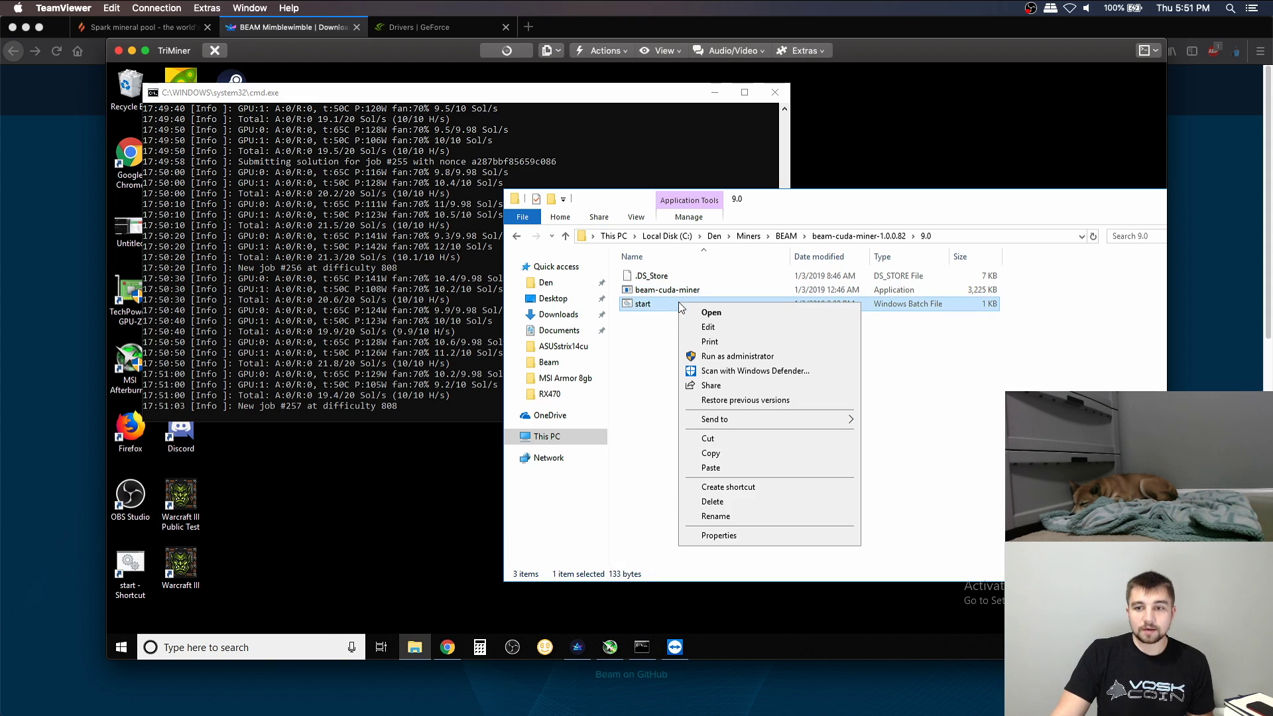
left_click(707, 327)
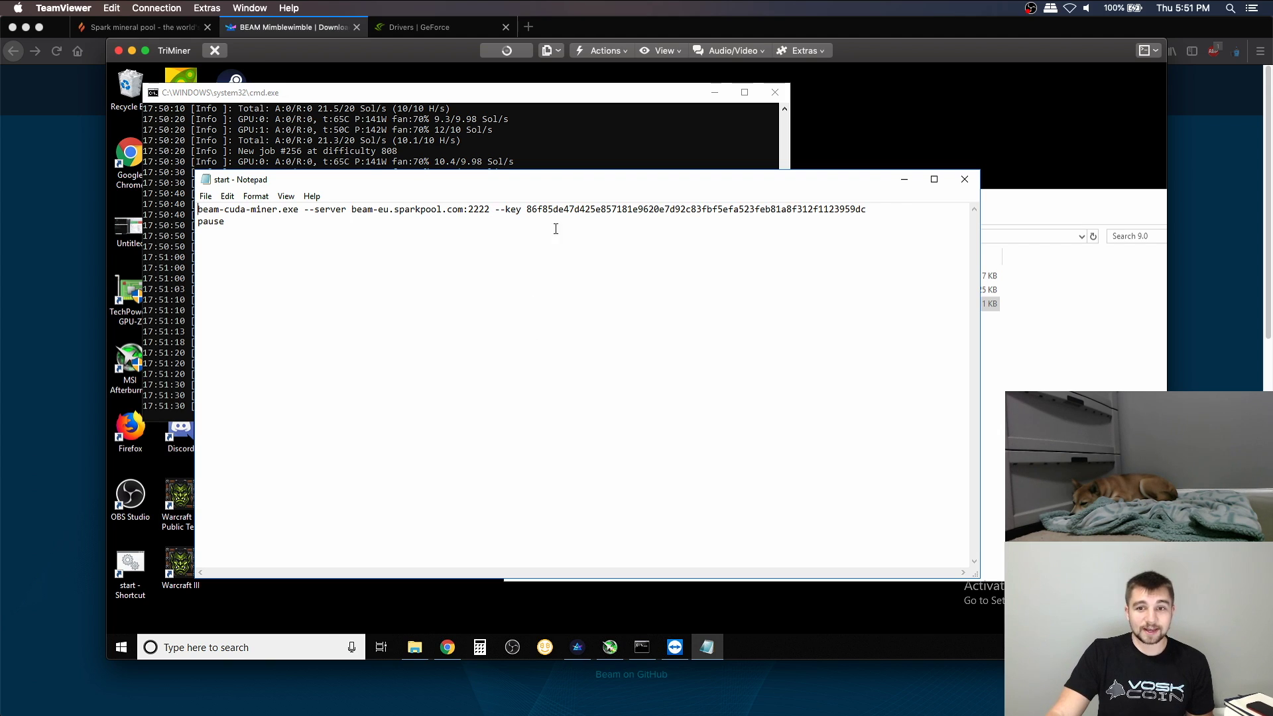
Replace the key in the start batch file with the new wallet address and close the file without saving
double_click(585, 210)
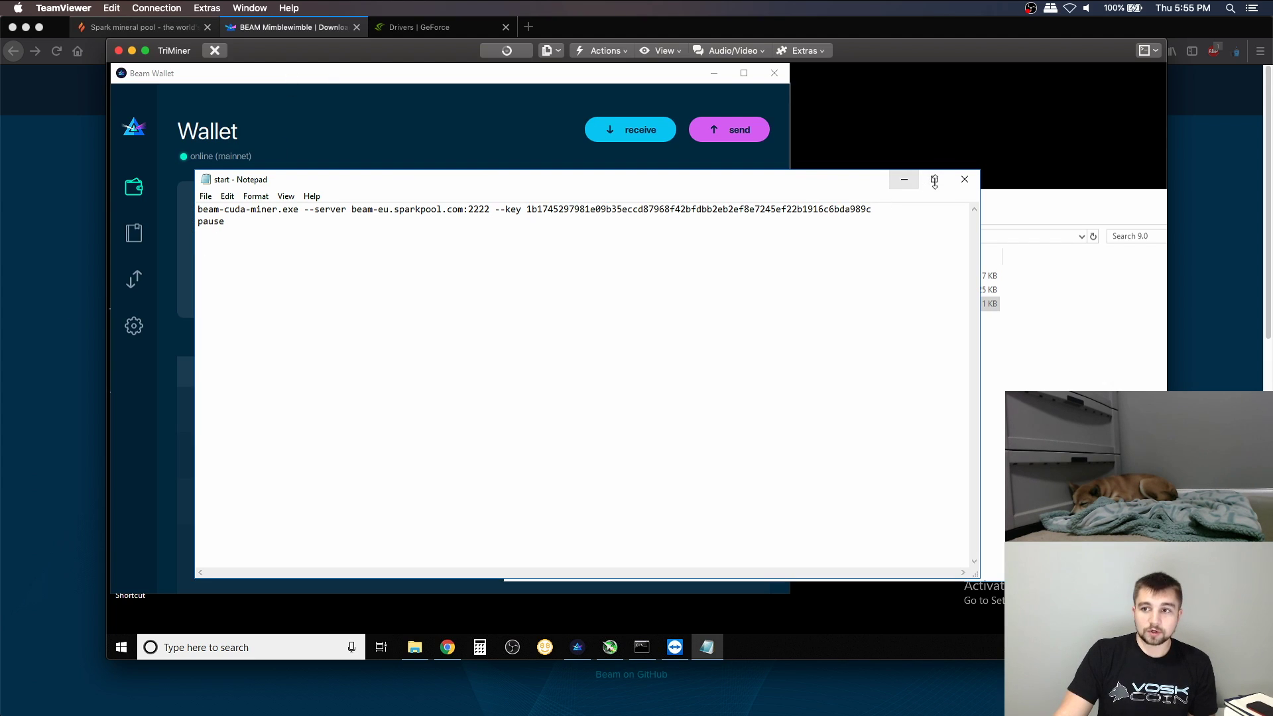
left_click(955, 187)
left_click(655, 362)
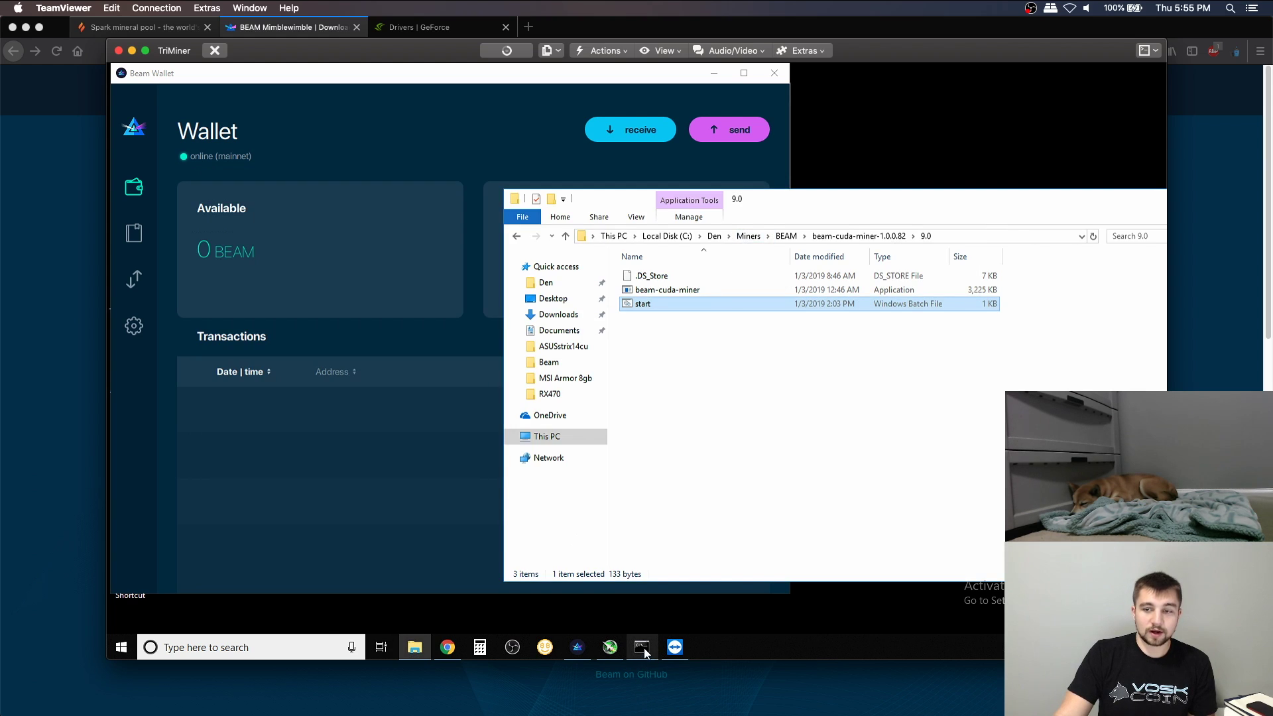
Examine the running miner's console output alongside the graphics card's overclock settings in MSI Afterburner
mouse_move(643, 653)
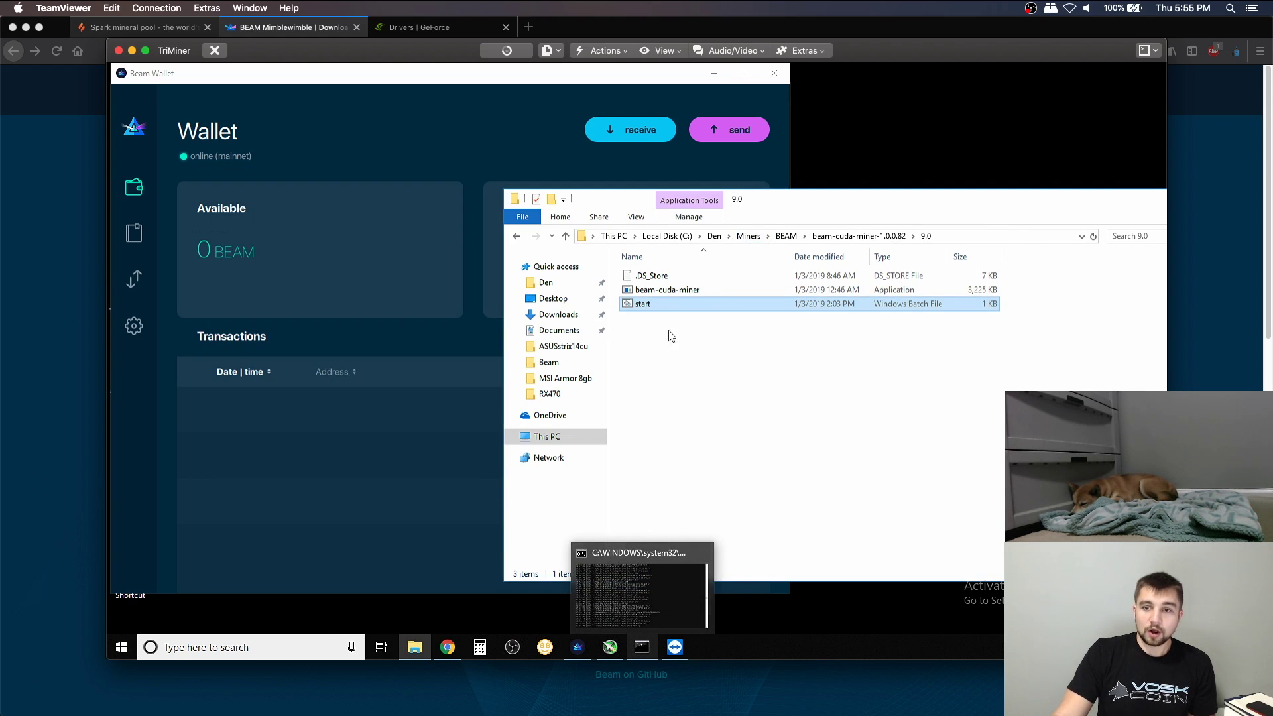
left_click(637, 653)
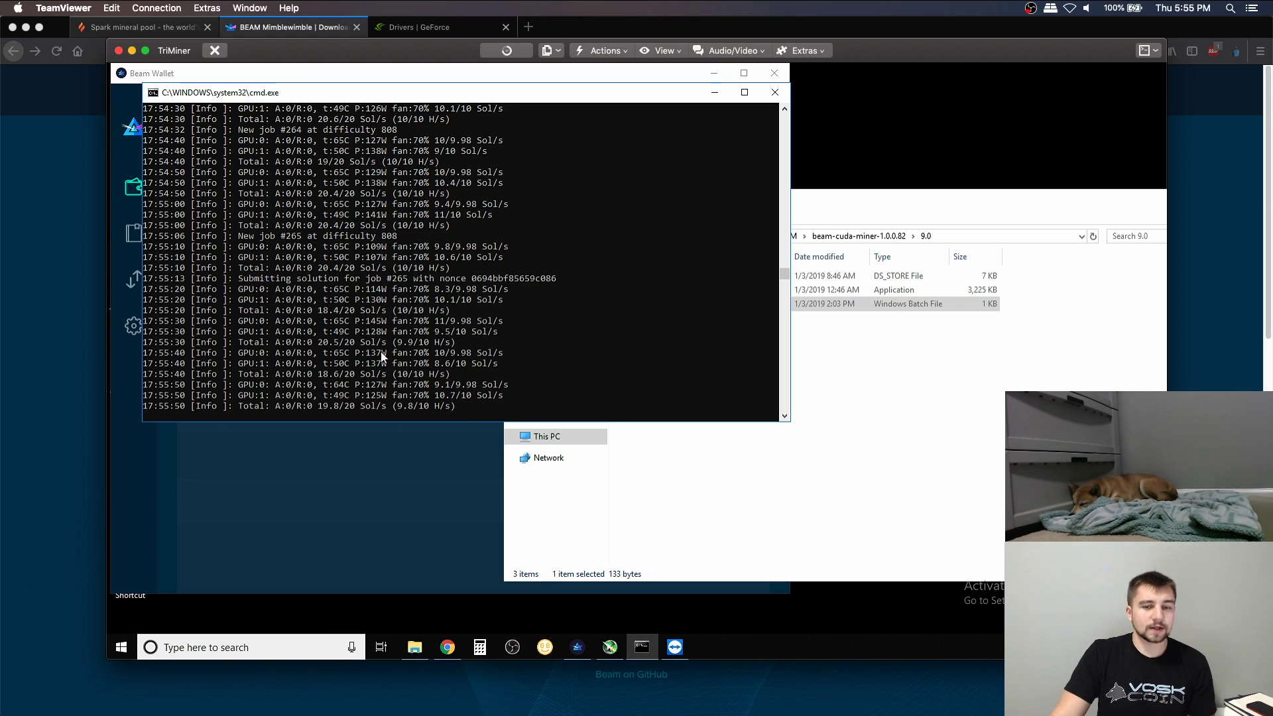
left_click(608, 645)
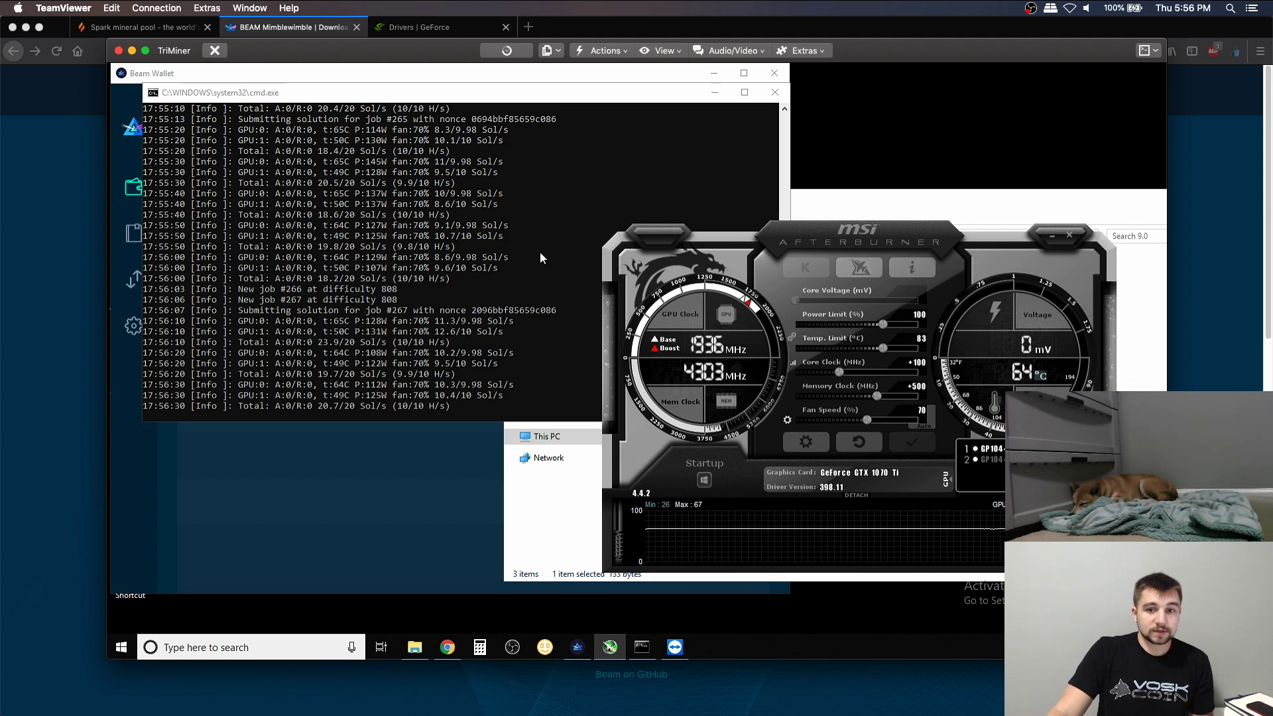
left_click(422, 97)
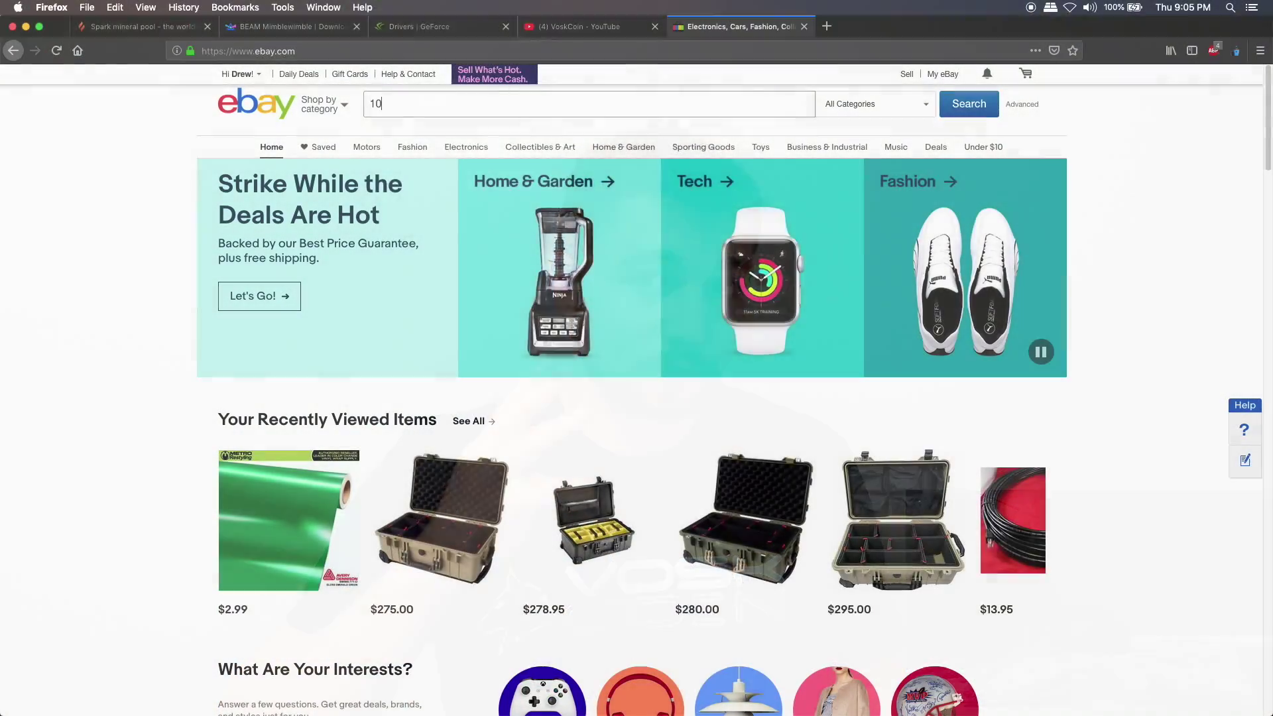
Search eBay for a 1070 Ti
type("70 t")
left_click(447, 185)
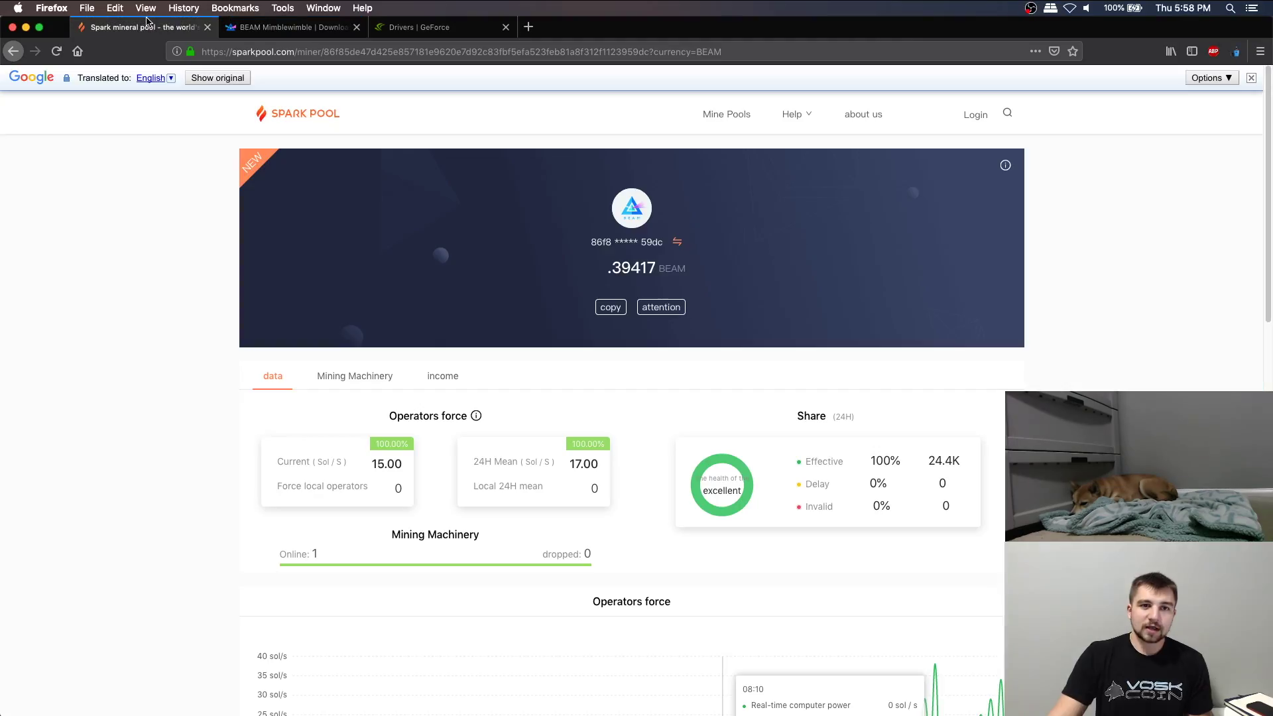
Reload the miner's Spark Pool page and examine its hash rate, share figures and operators force chart
left_click(267, 52)
key("Return")
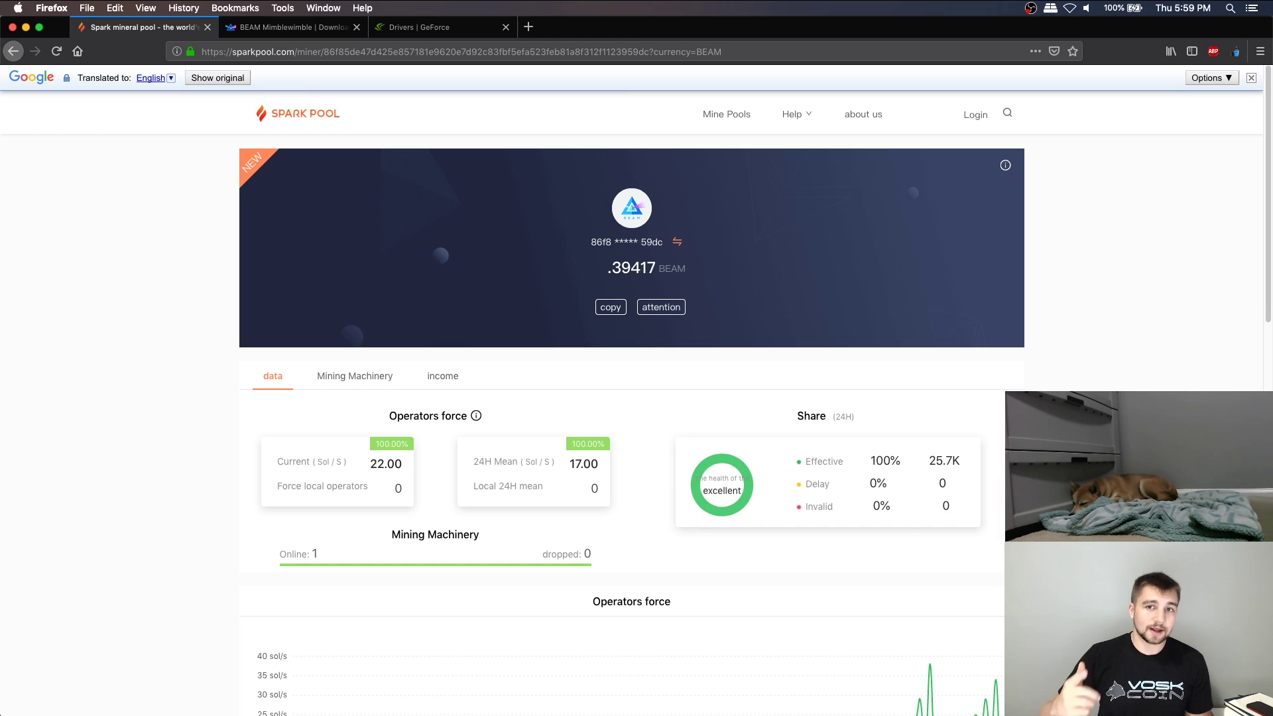
scroll(1107, 284, "down", 1)
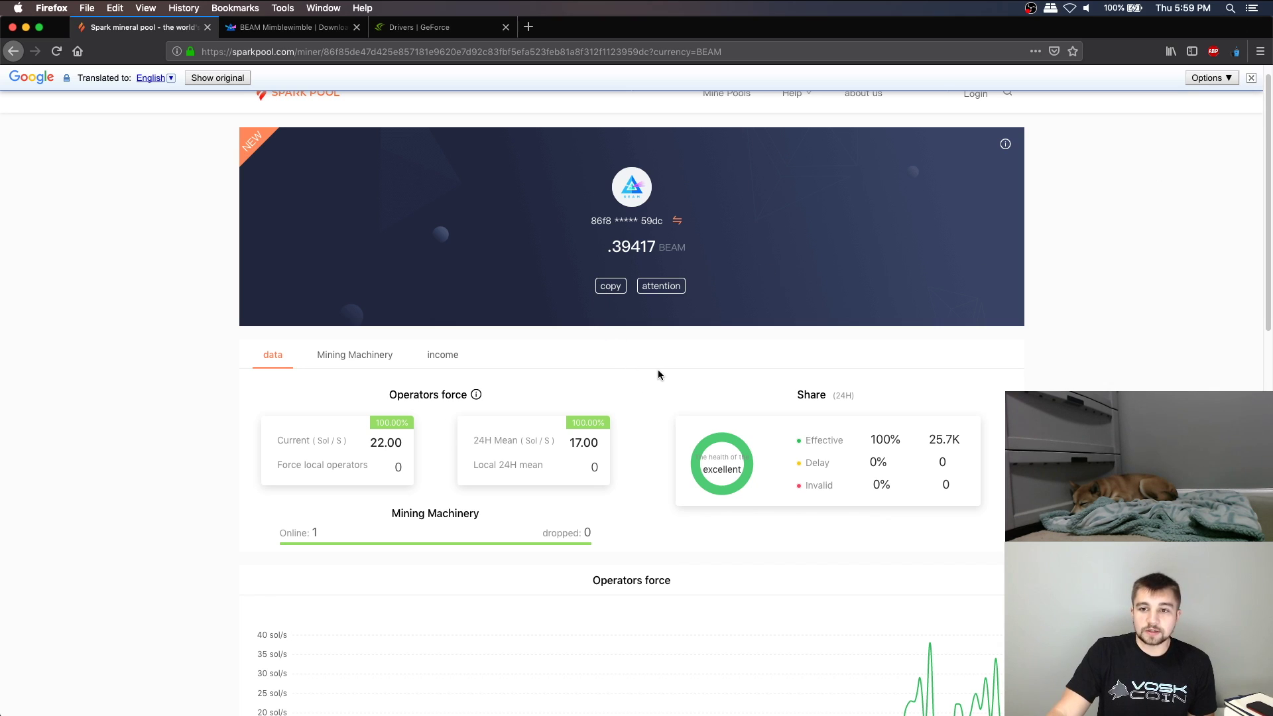
scroll(662, 462, "down", 4)
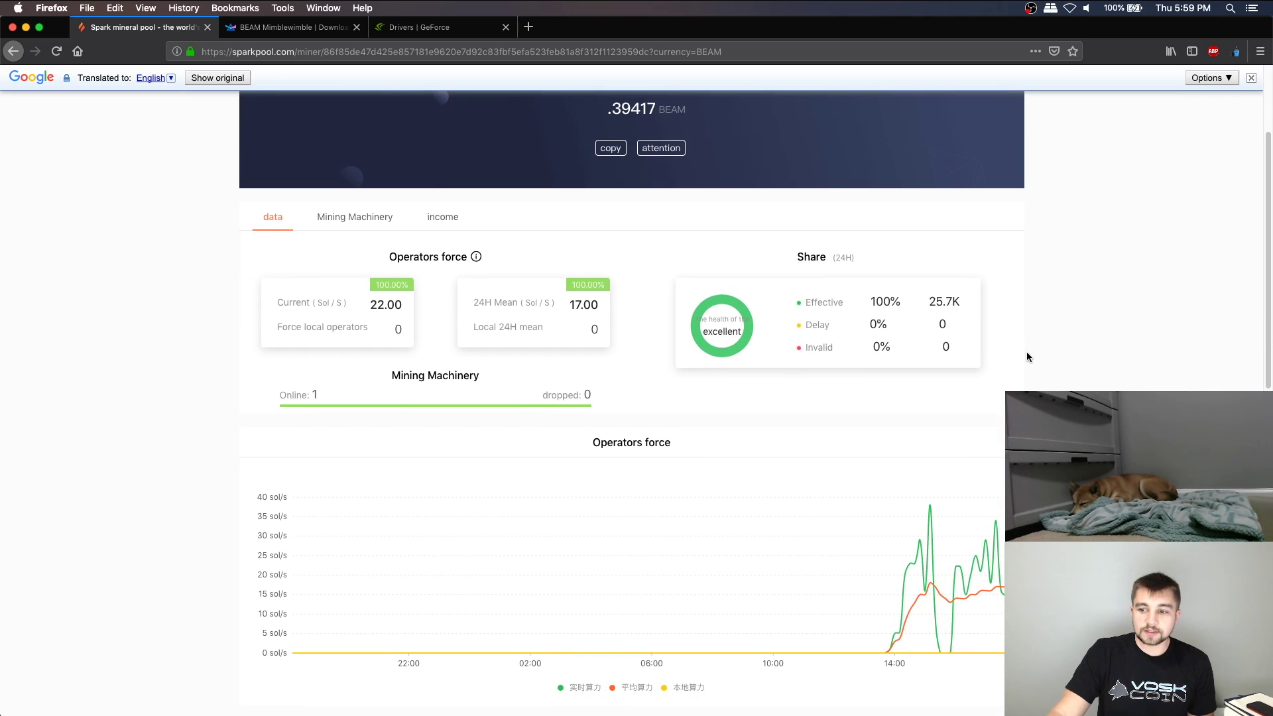
scroll(981, 464, "down", 2)
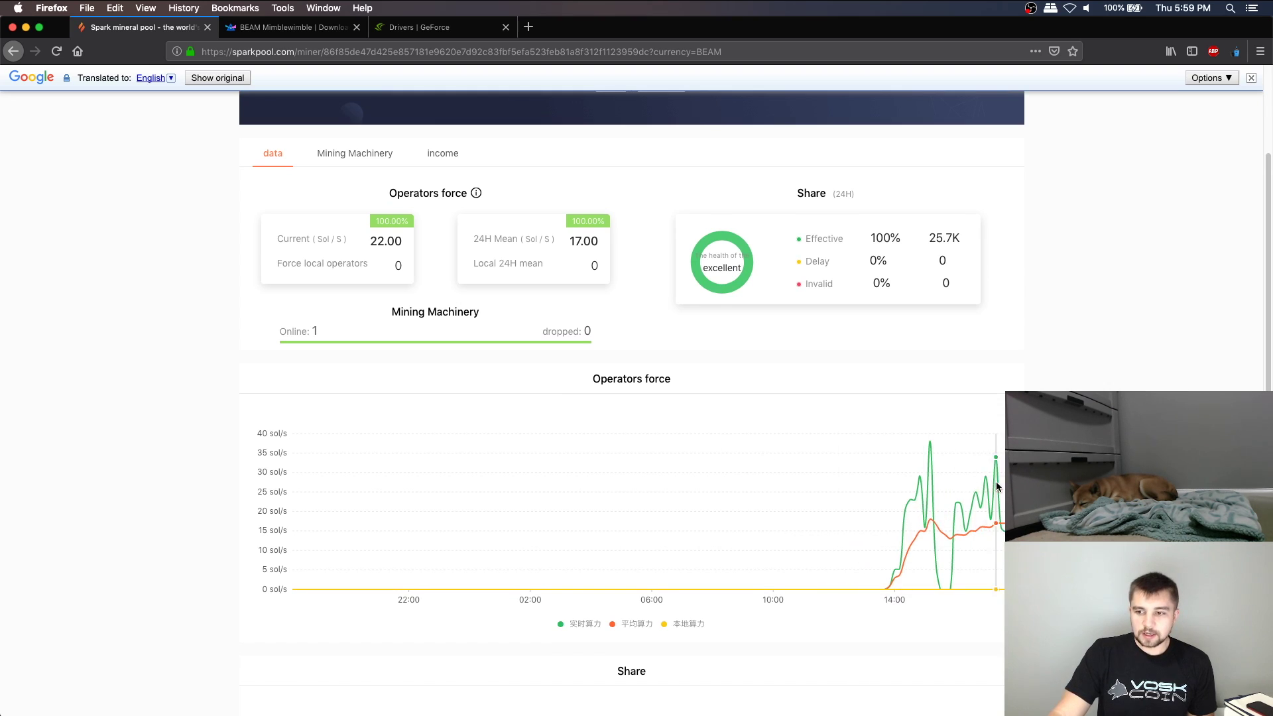
mouse_move(995, 485)
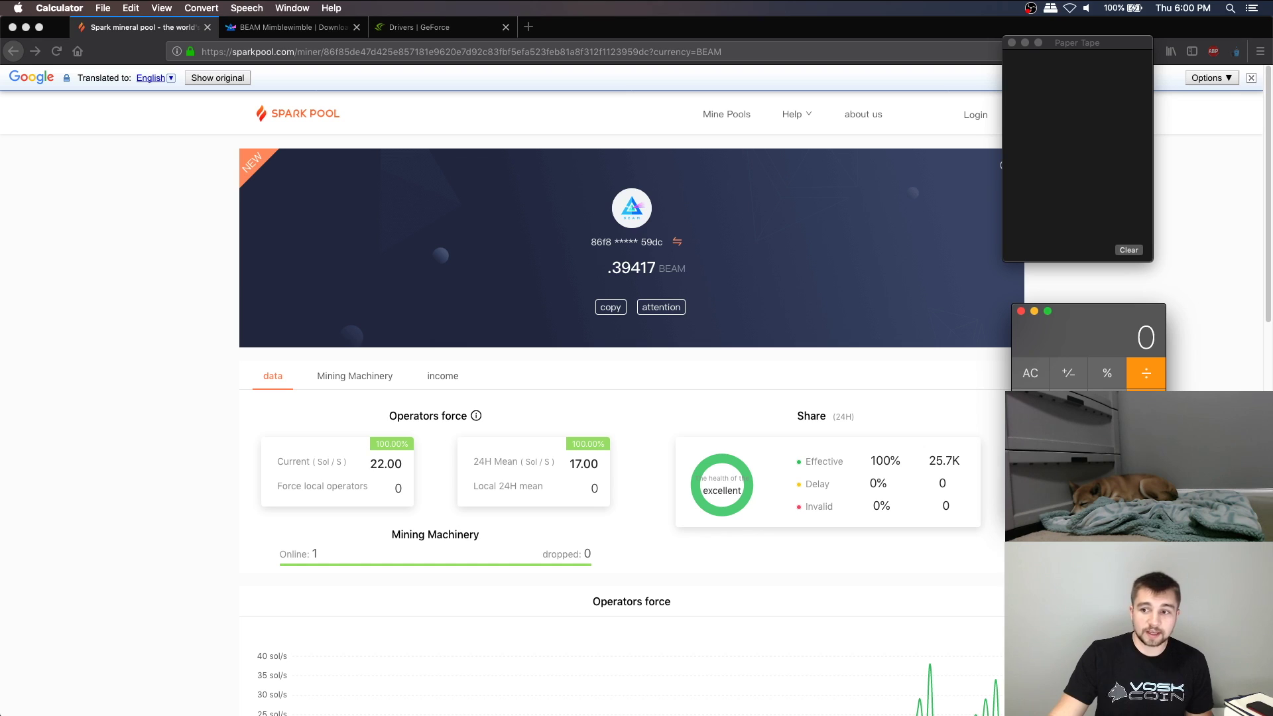
Calculate 0.4 × 8 in Calculator to estimate the Beam earnings
type(".")
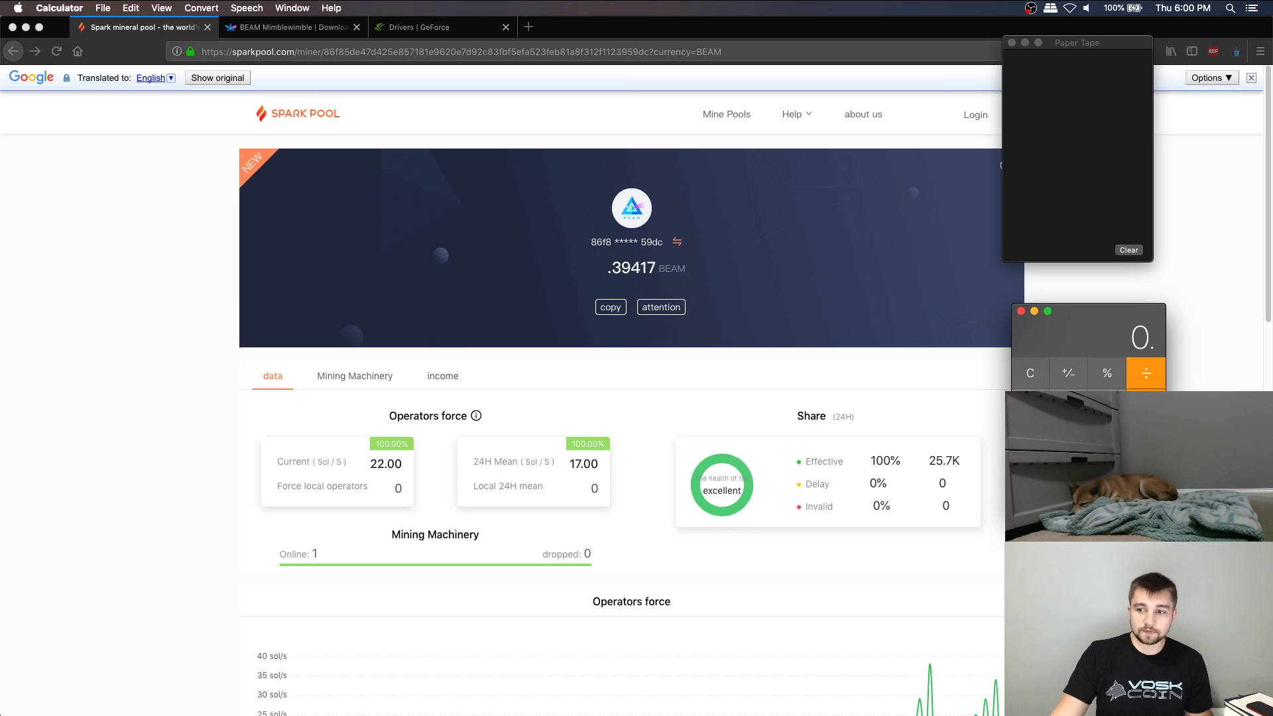
type("4 * 8")
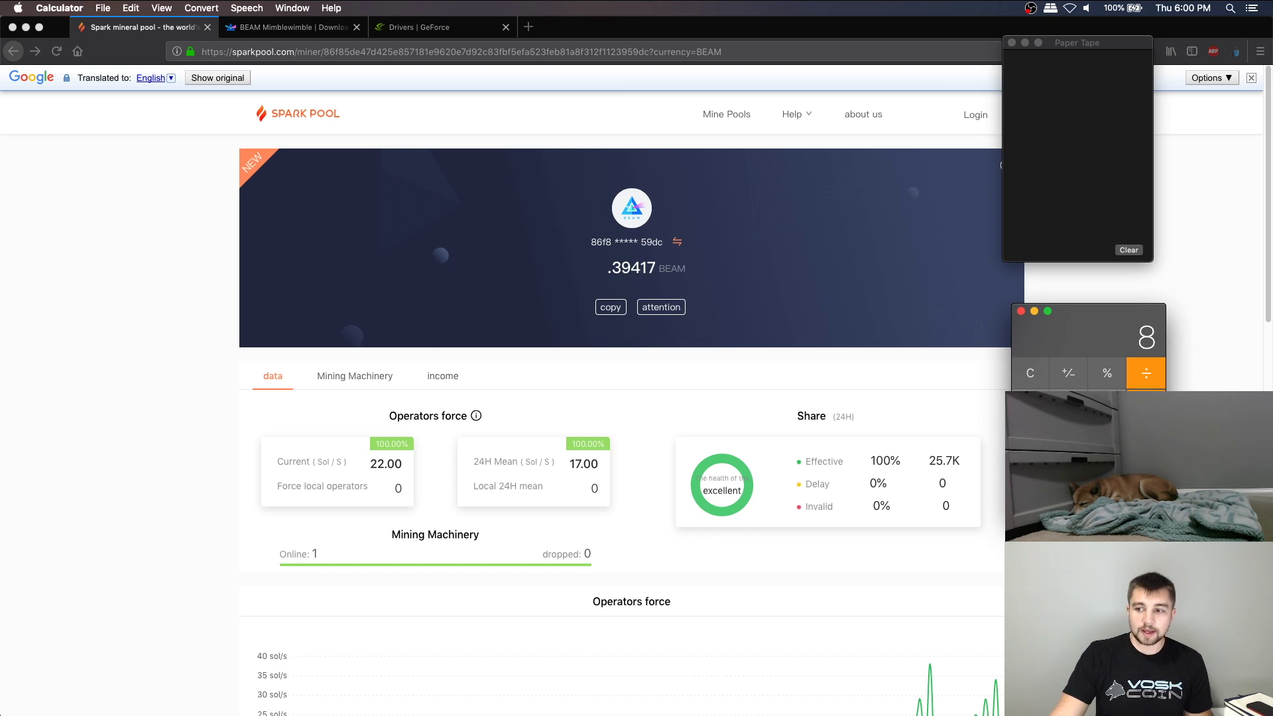
key("Return")
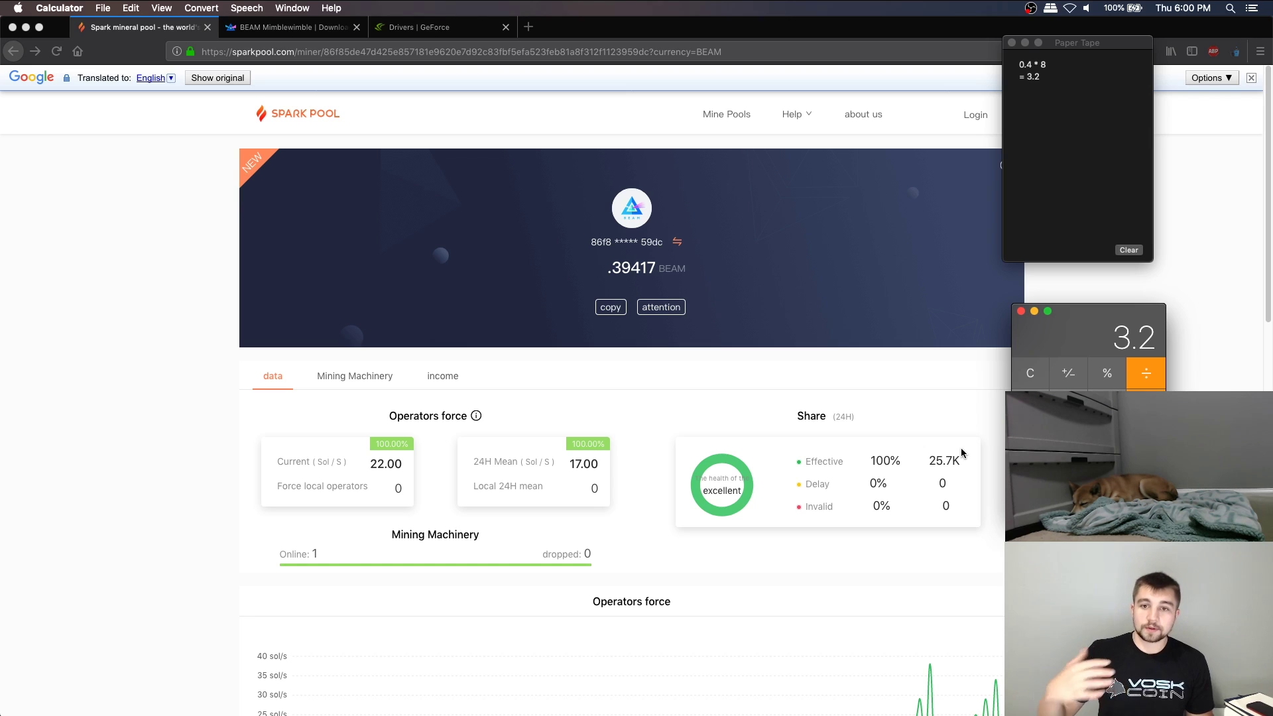
Switch to Firefox, examine the miner's estimated daily and weekly earnings in its income view, and return to the data view
left_click(492, 354)
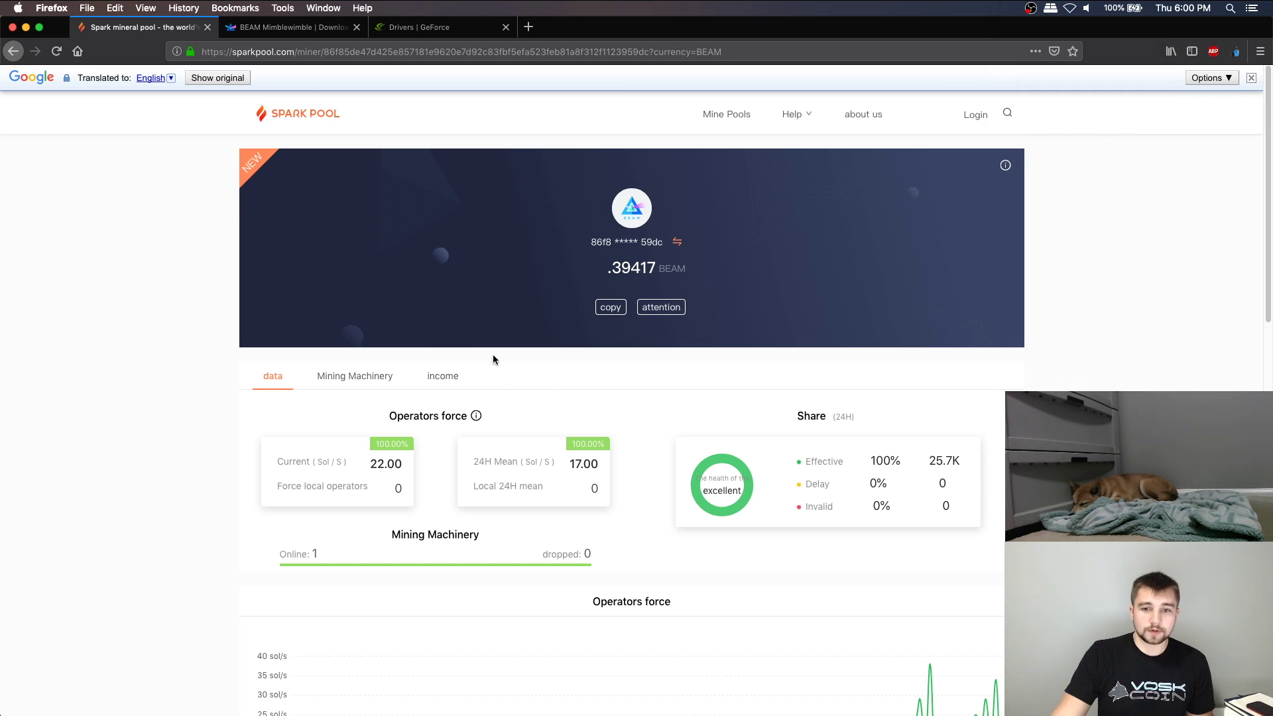
left_click(465, 377)
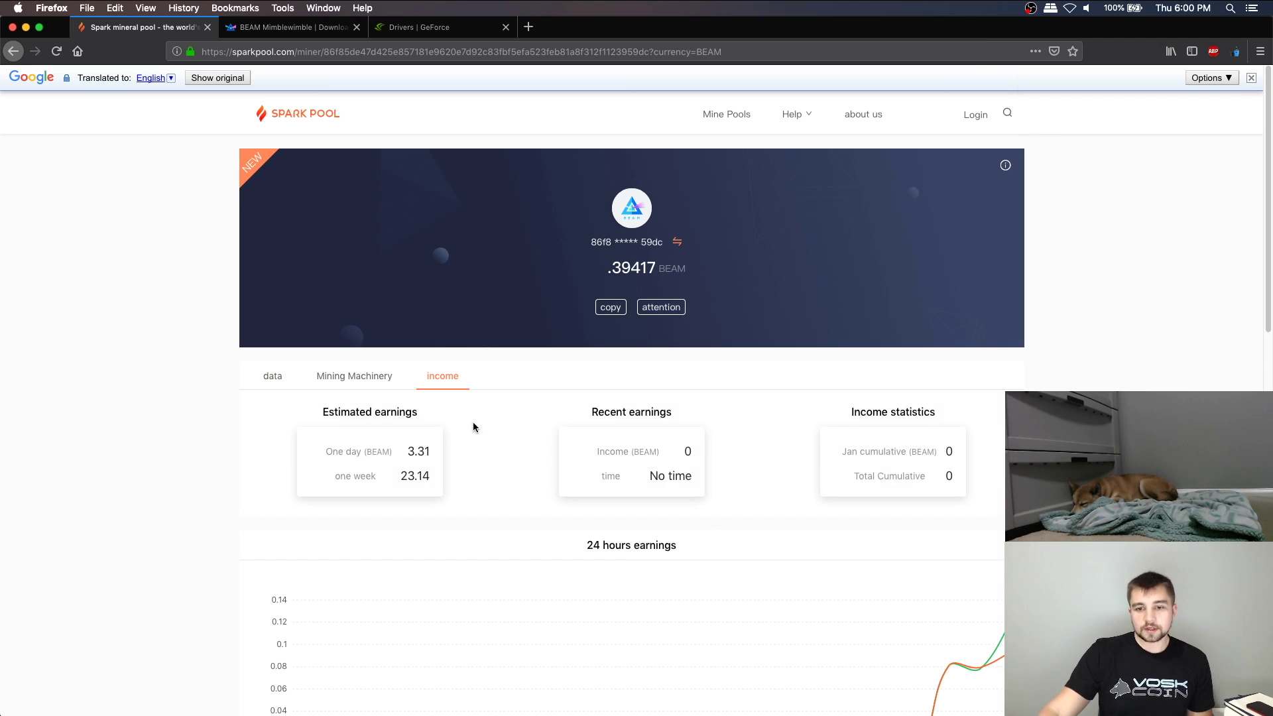
scroll(484, 431, "down", 1)
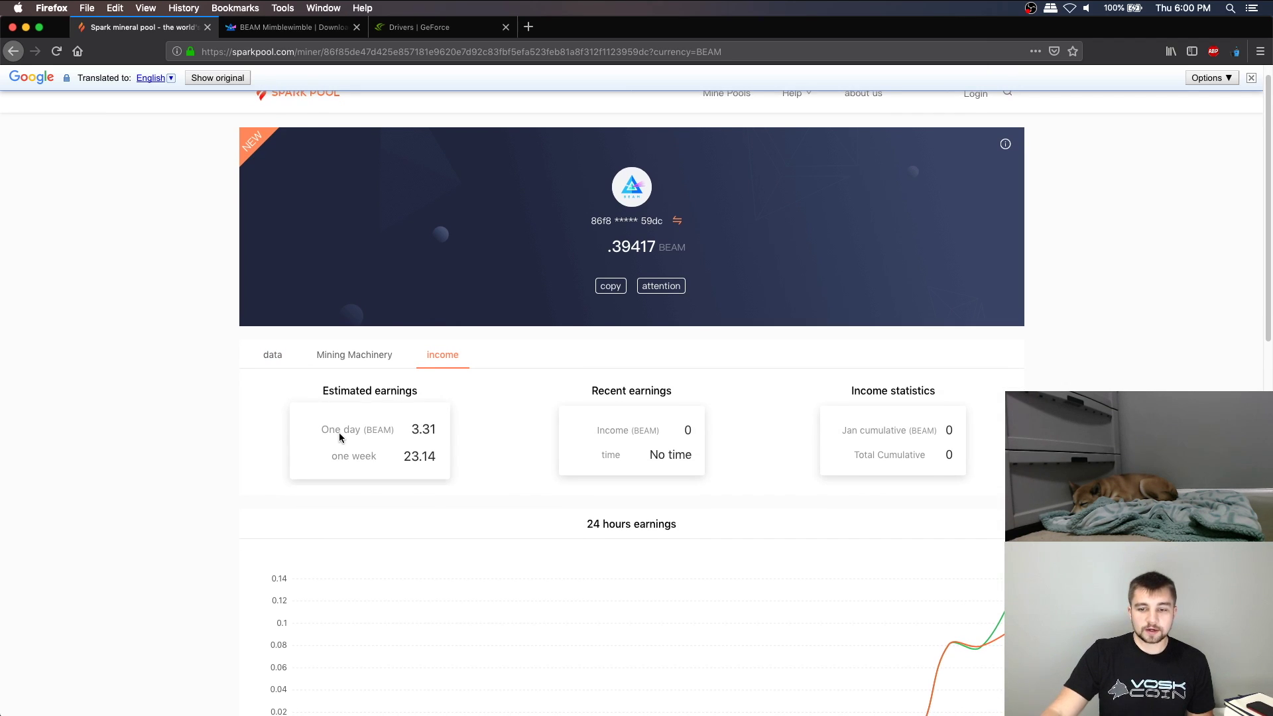
mouse_move(340, 433)
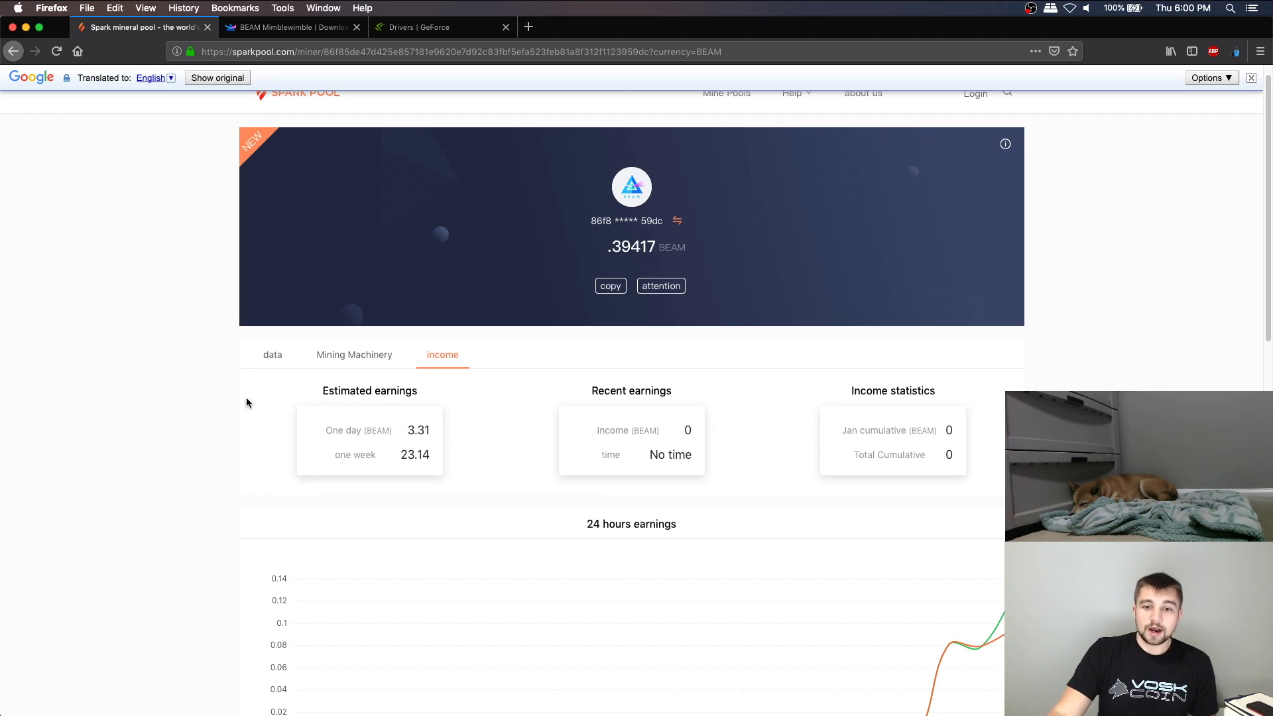
scroll(247, 401, "up", 1)
left_click(277, 383)
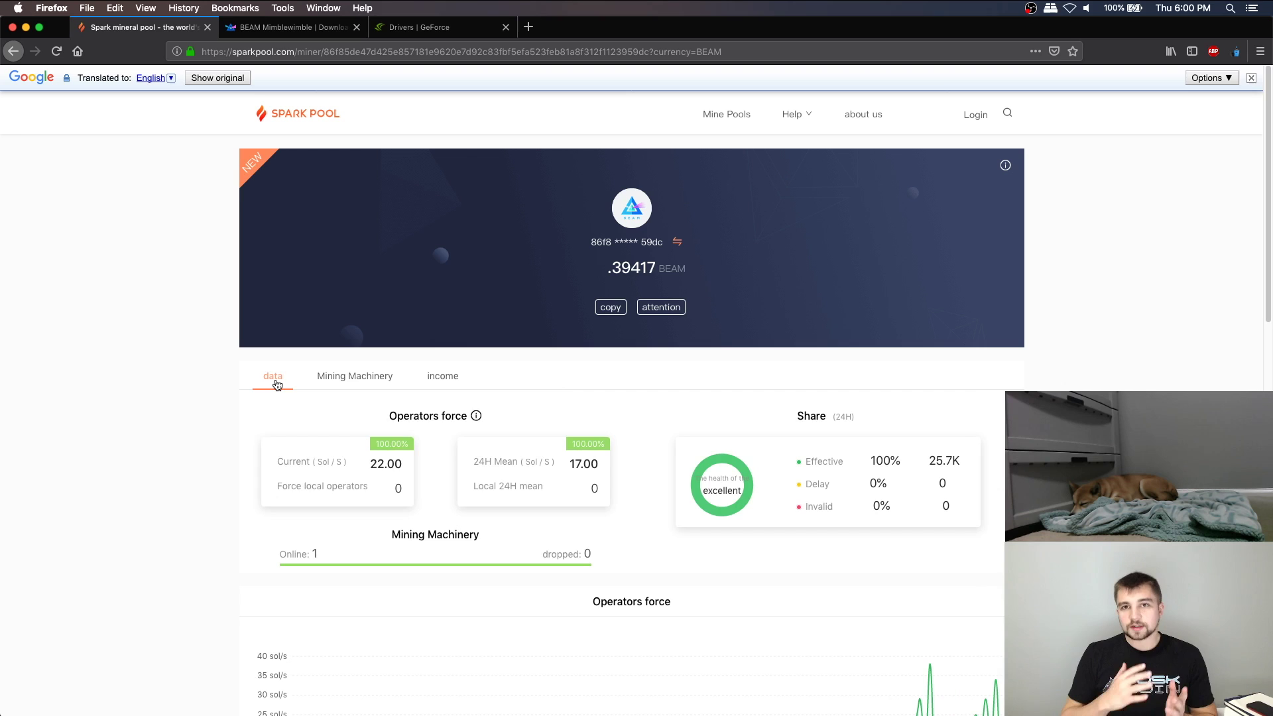
mouse_move(277, 385)
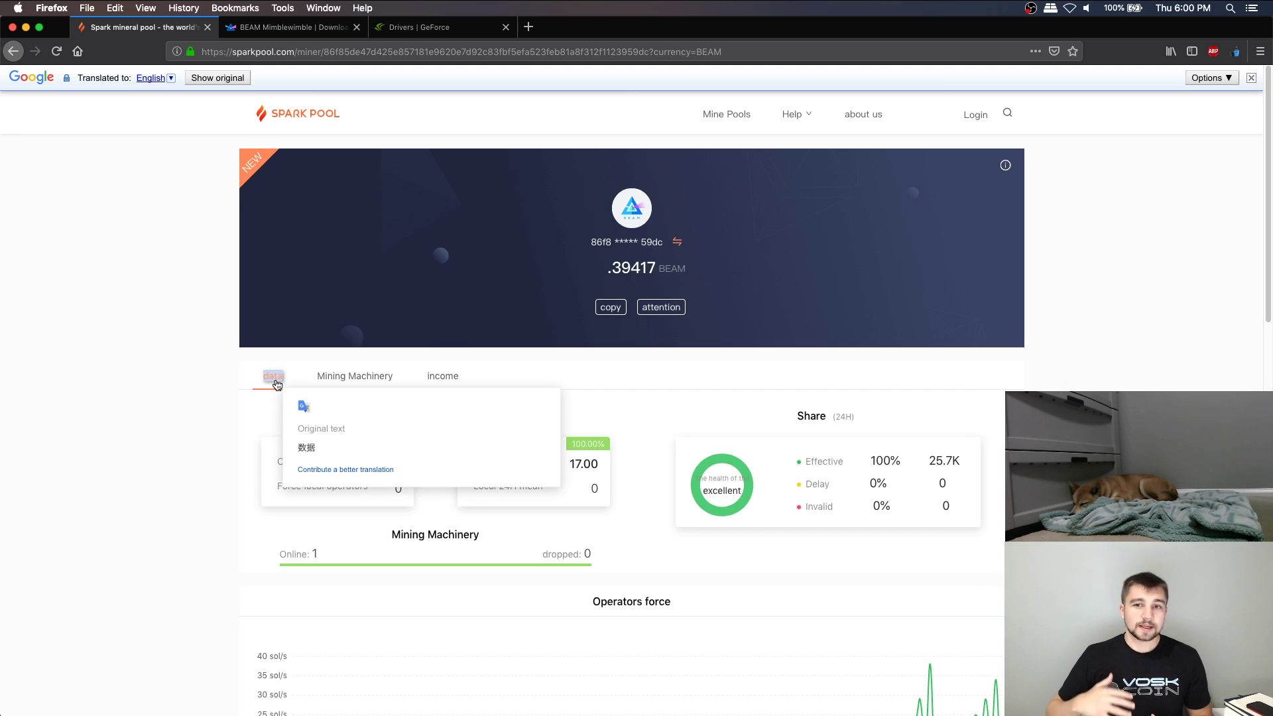